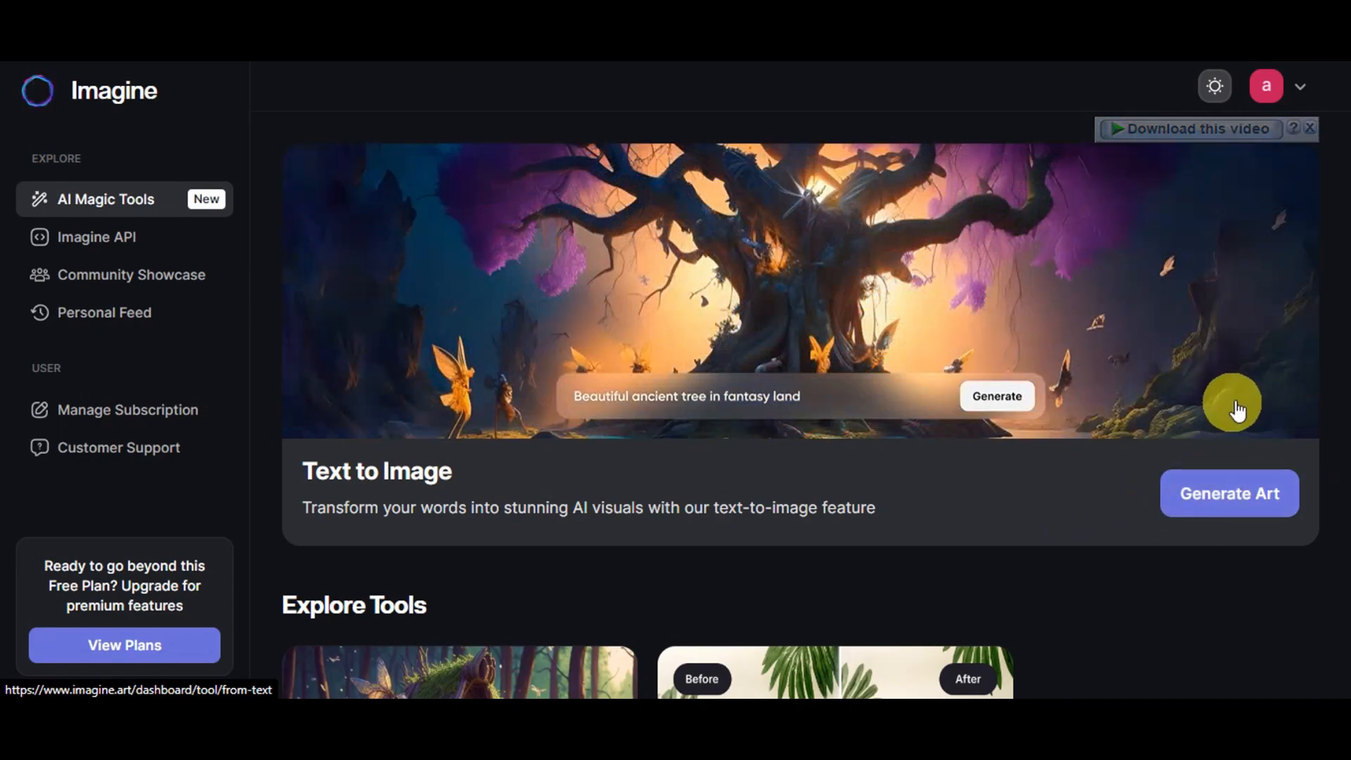
Look over the available AI tools and open the Text to Image generator
scroll(1231, 405, down, 3)
scroll(1250, 395, down, 3)
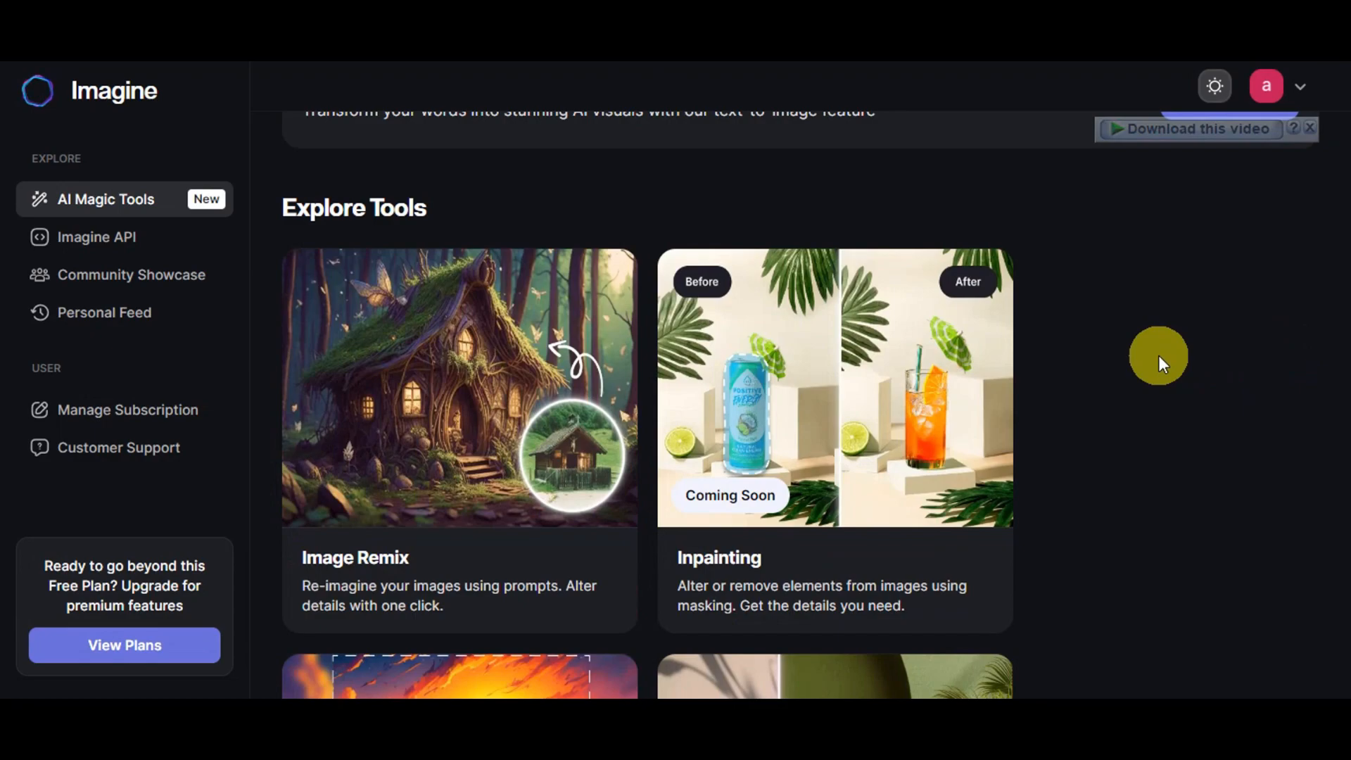
scroll(1150, 362, down, 1)
scroll(1150, 362, up, 5)
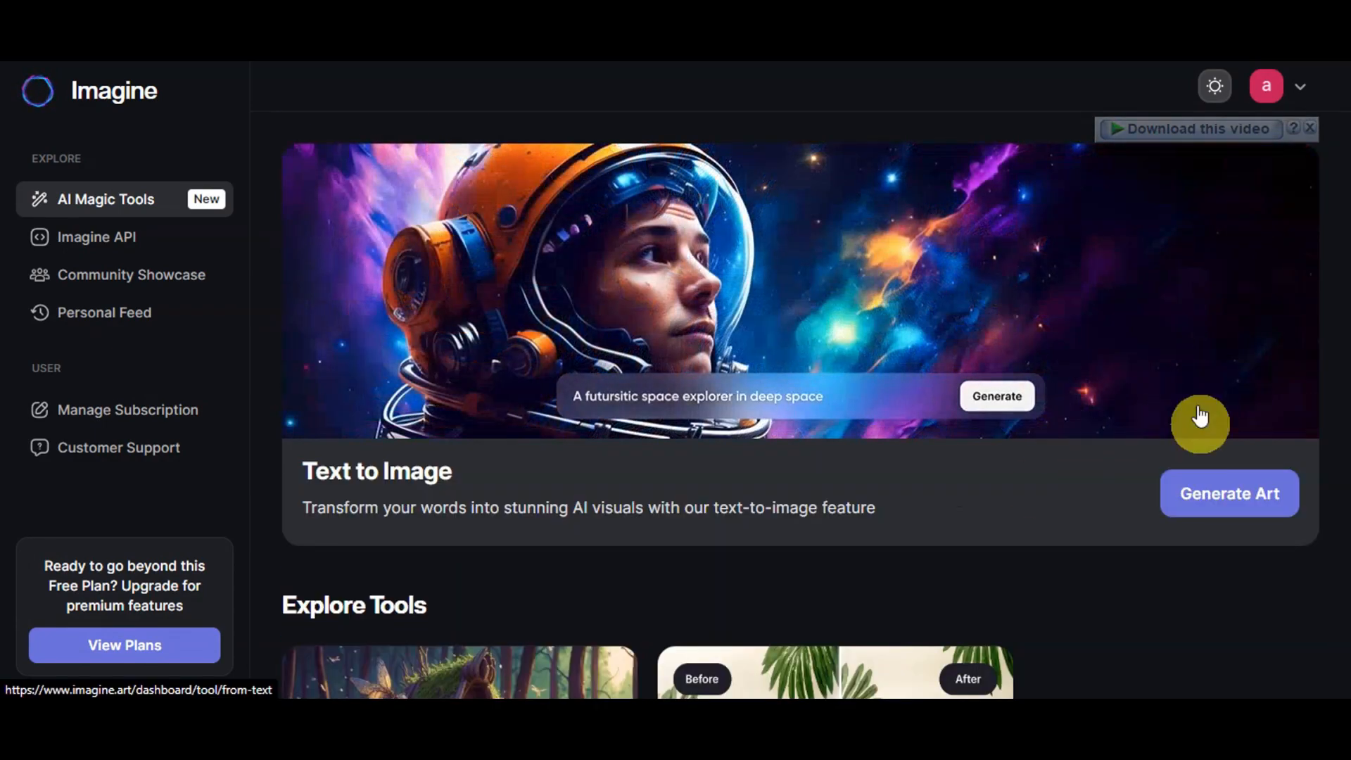
click(1186, 511)
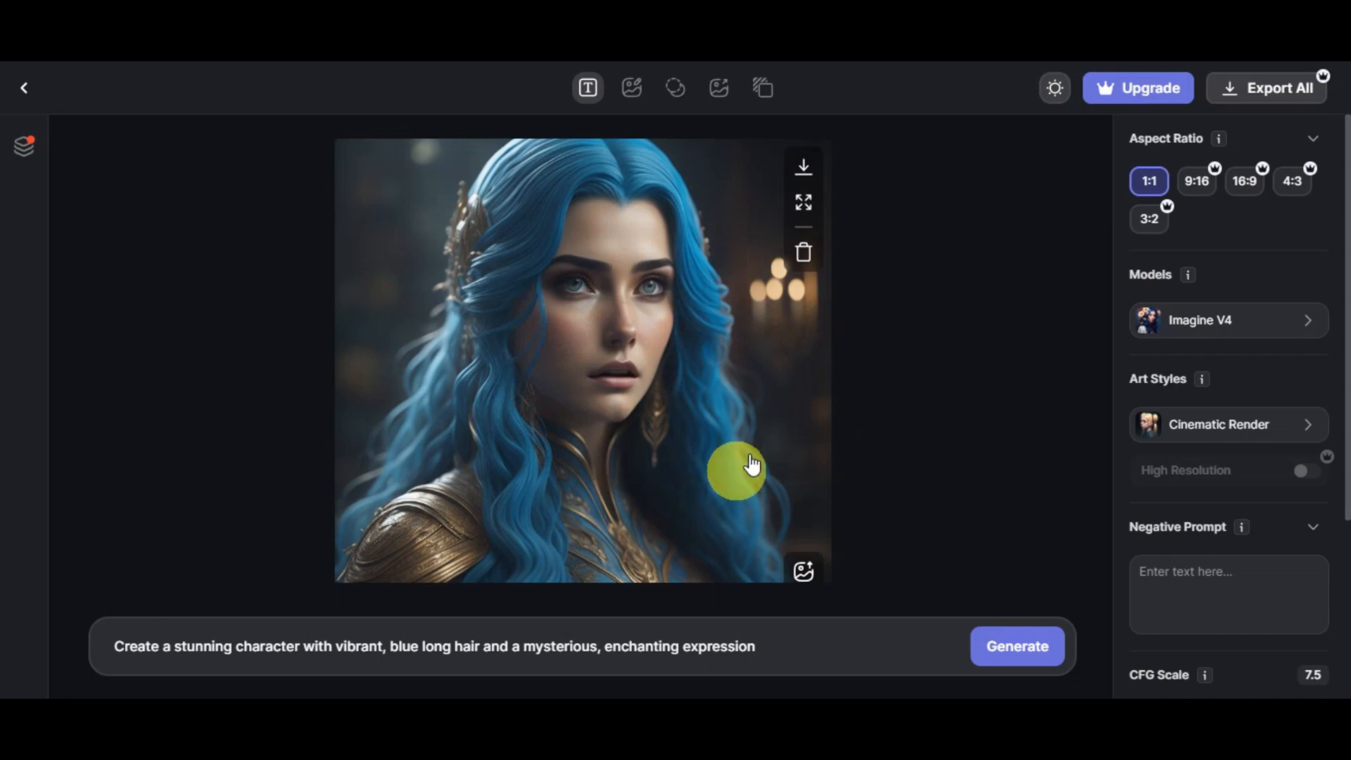
Look through the popular models available for generating images, and close the model list
click(104, 651)
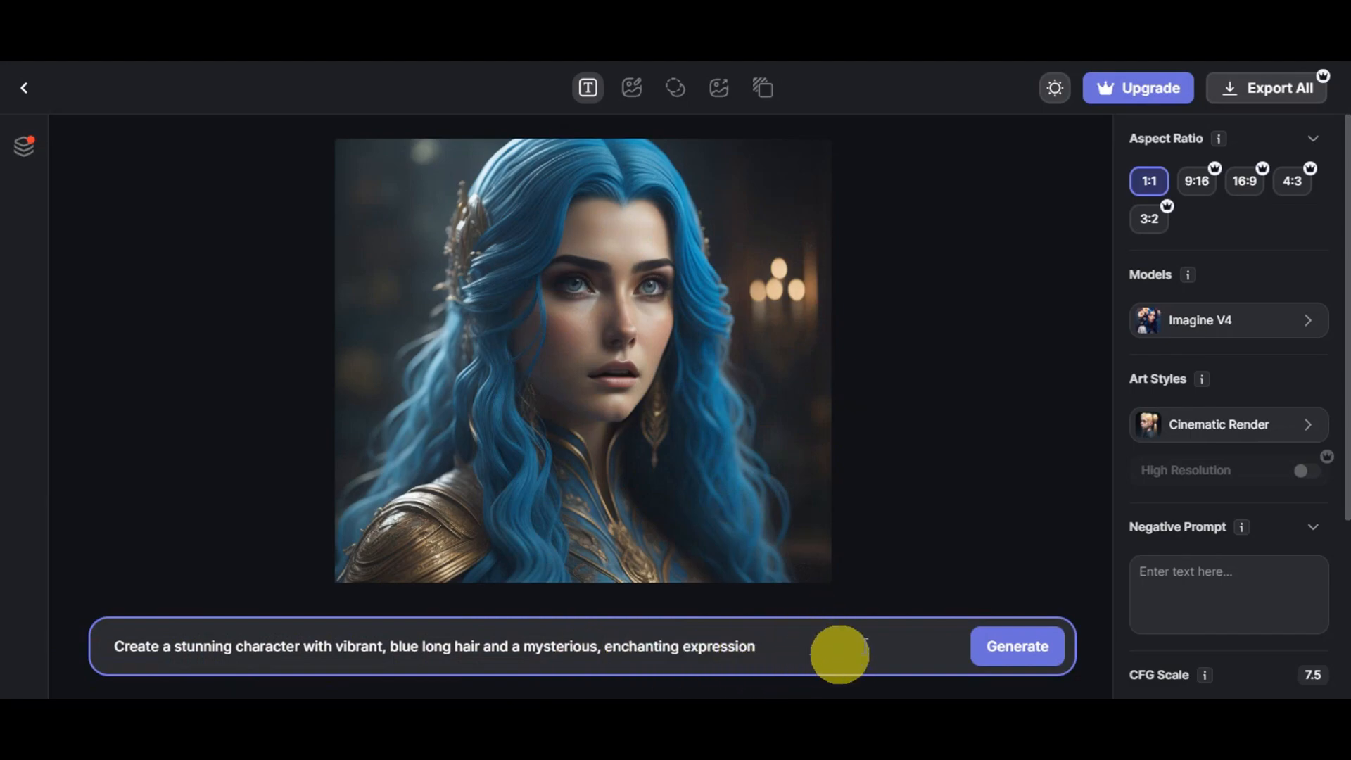
mouse_move(1190, 277)
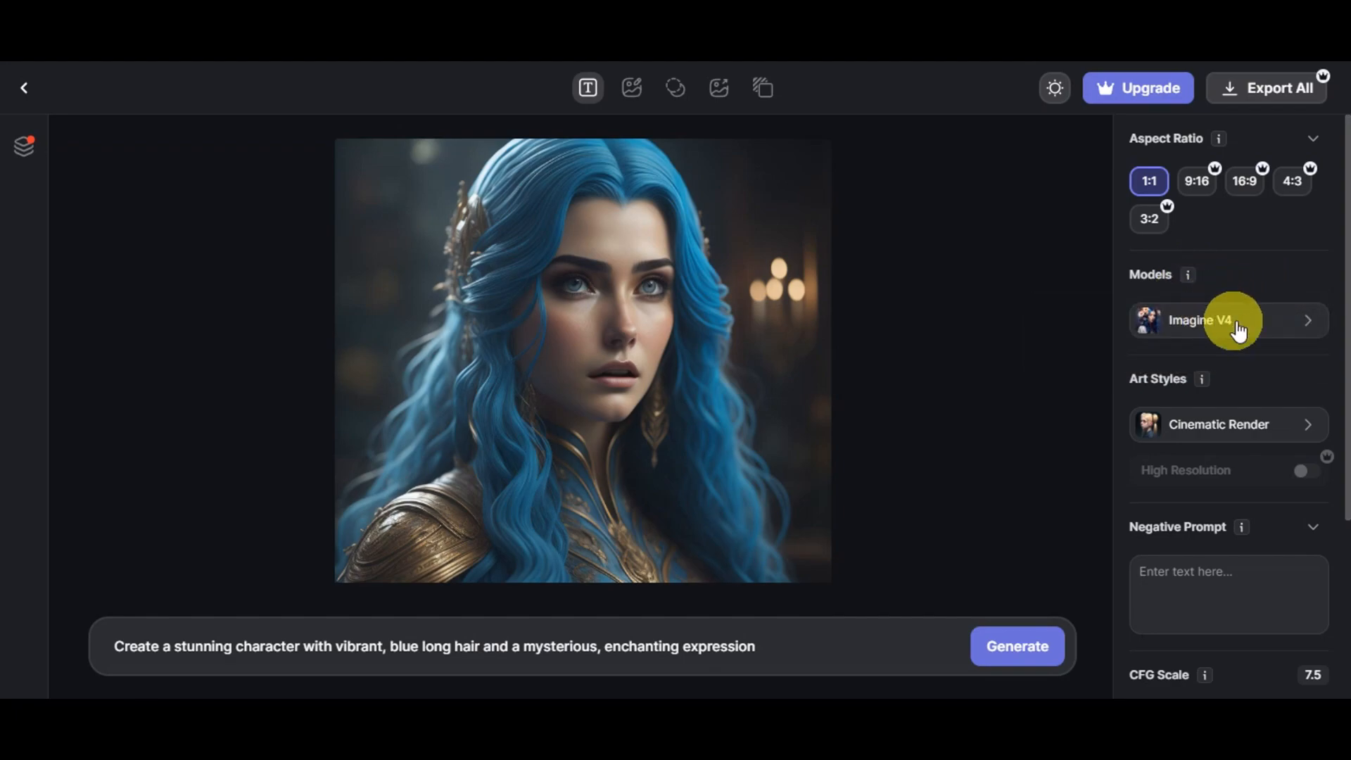
click(1271, 326)
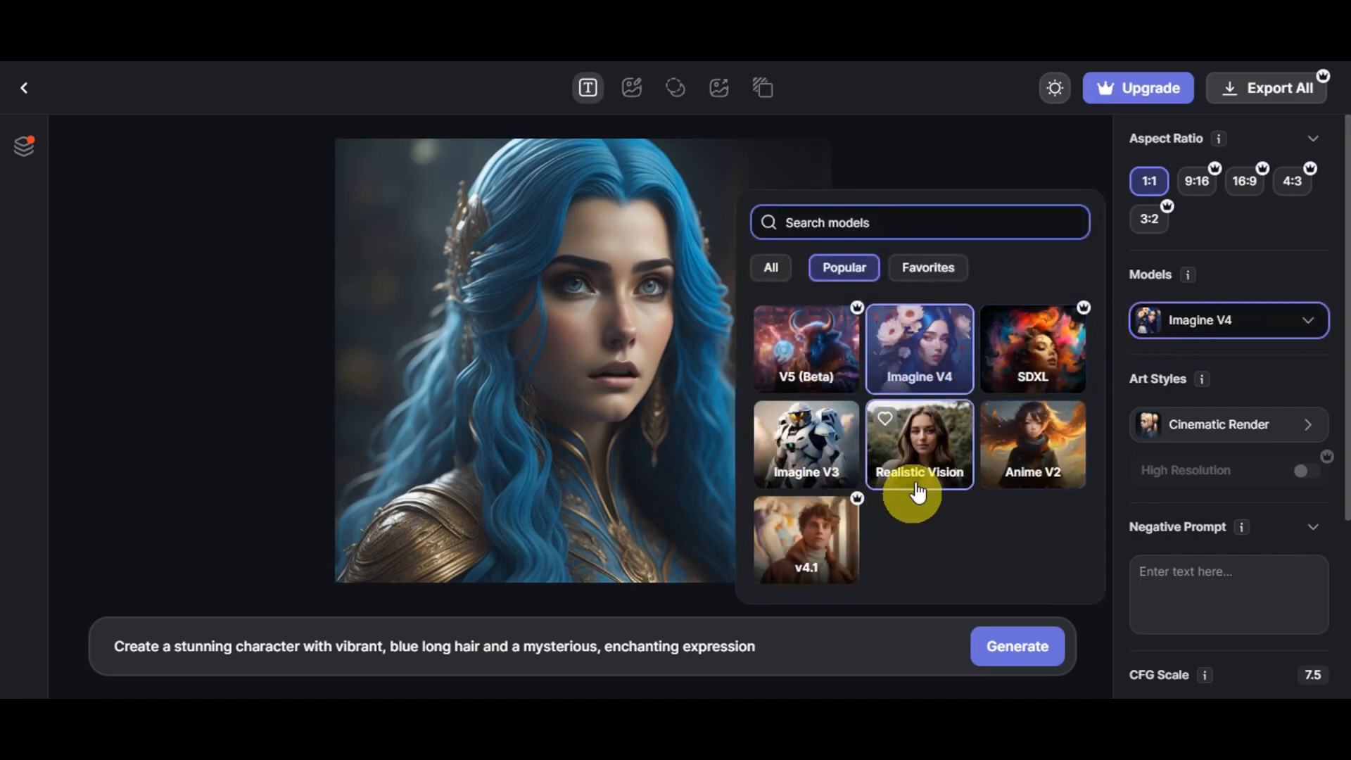
click(916, 166)
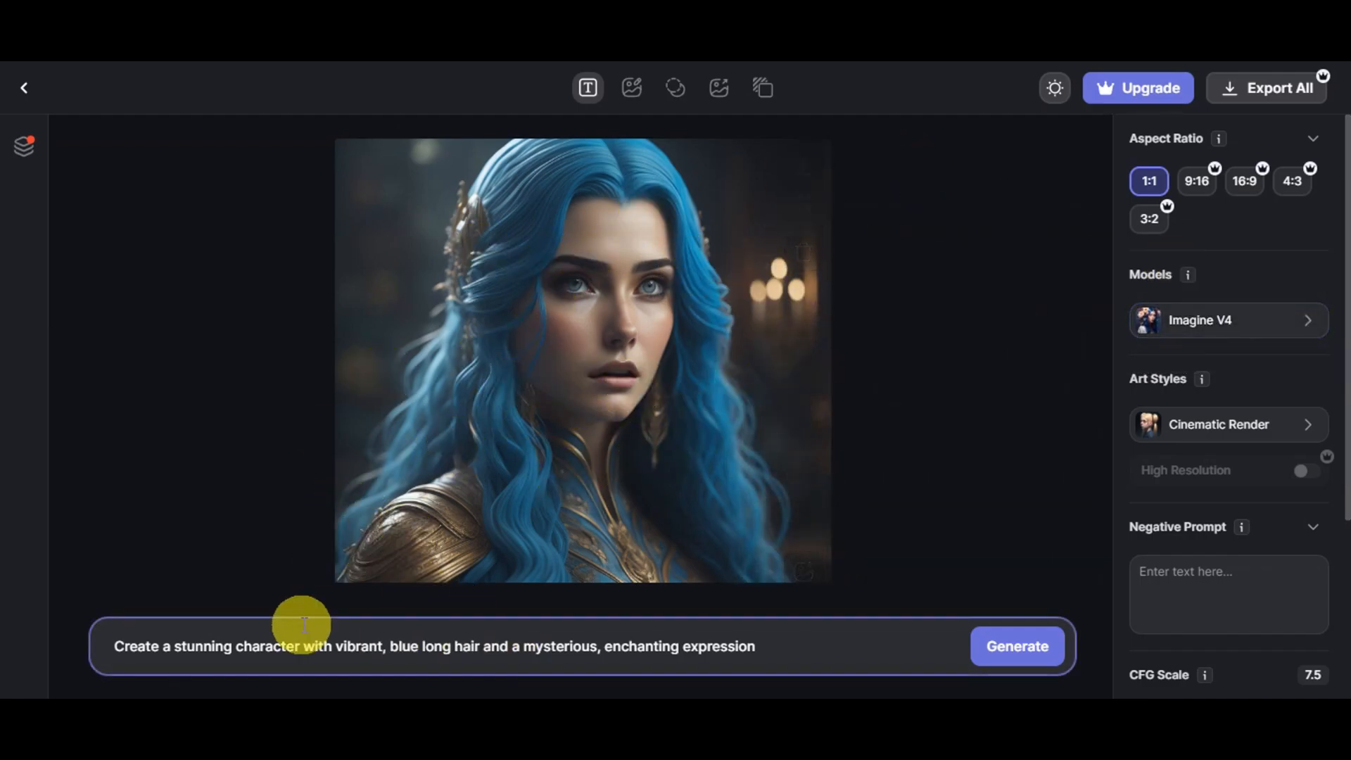
Download the generated image of the blue-haired character
click(781, 646)
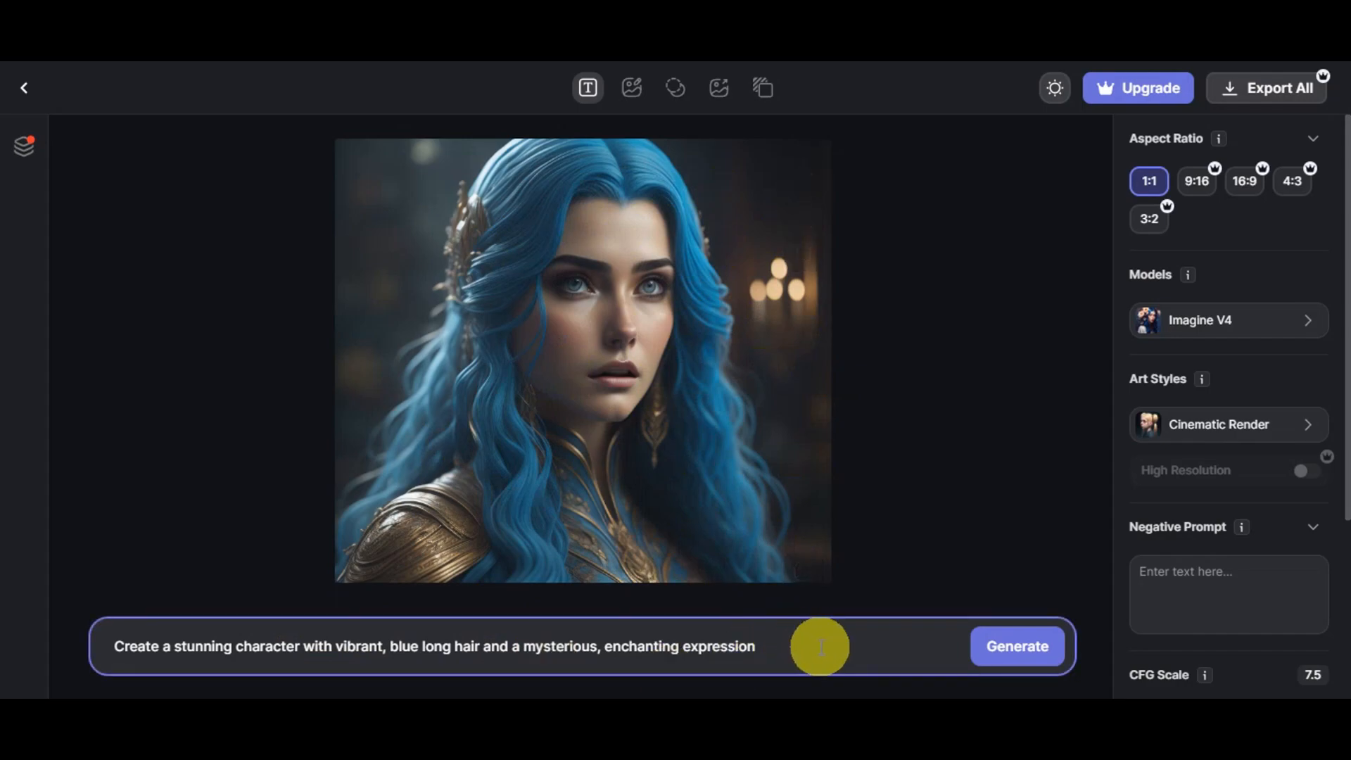
click(808, 169)
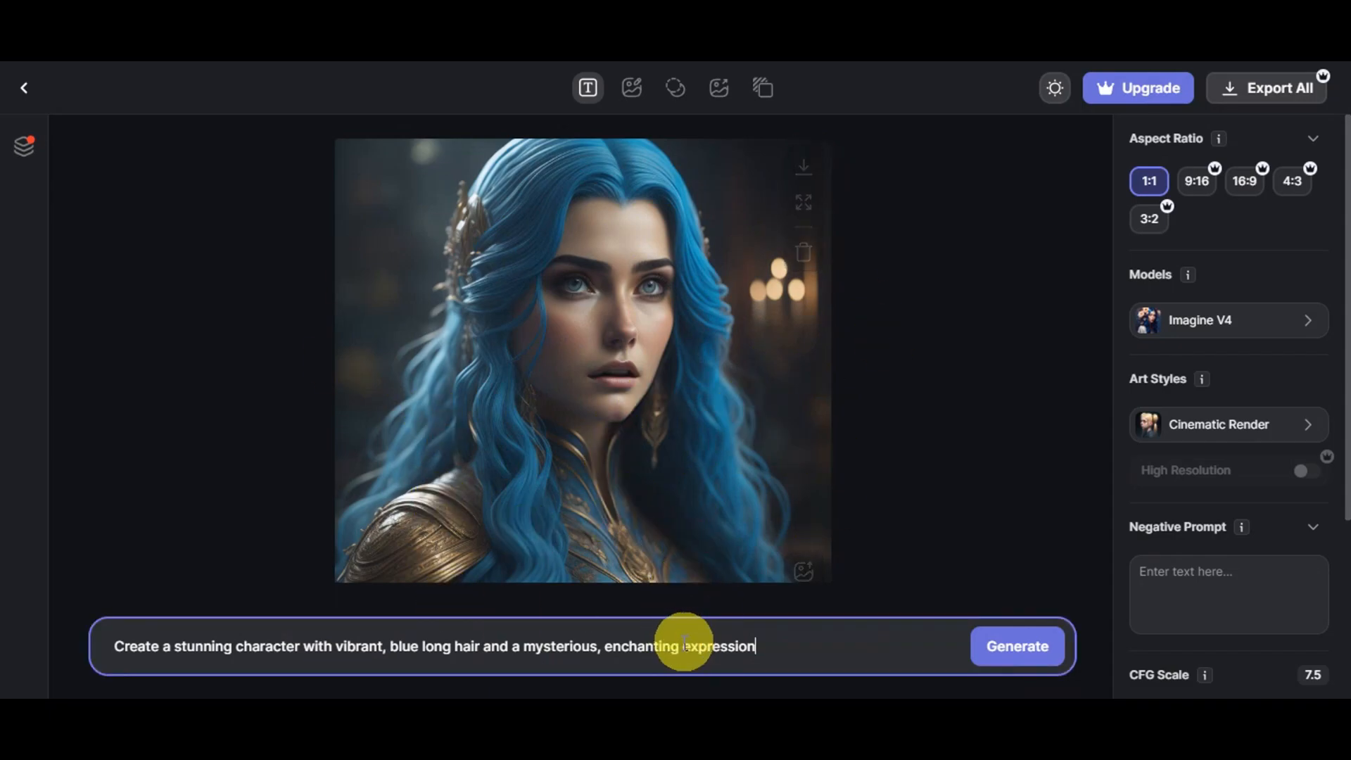
Replace "enchanting expression" in the prompt with "happy" and generate a new image
drag(678, 646, 606, 642)
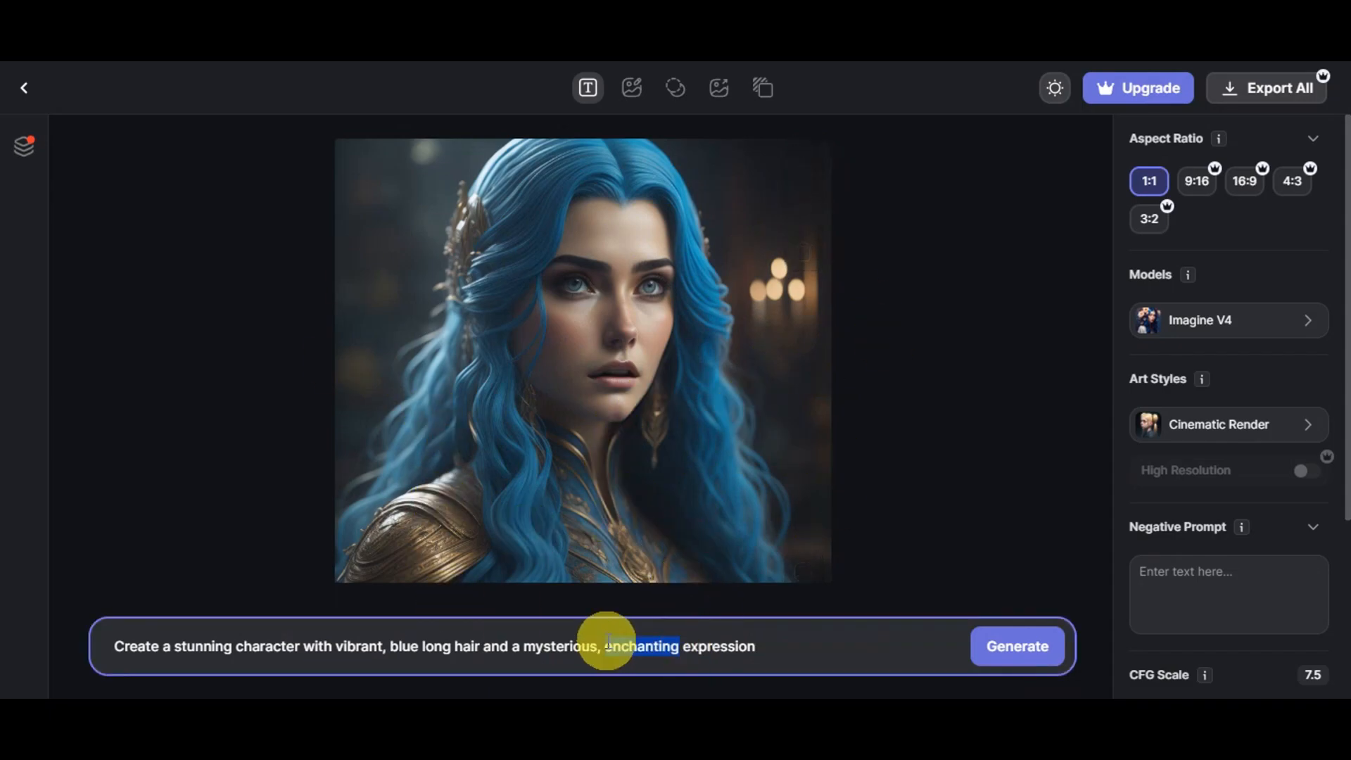
text(happy)
click(1003, 644)
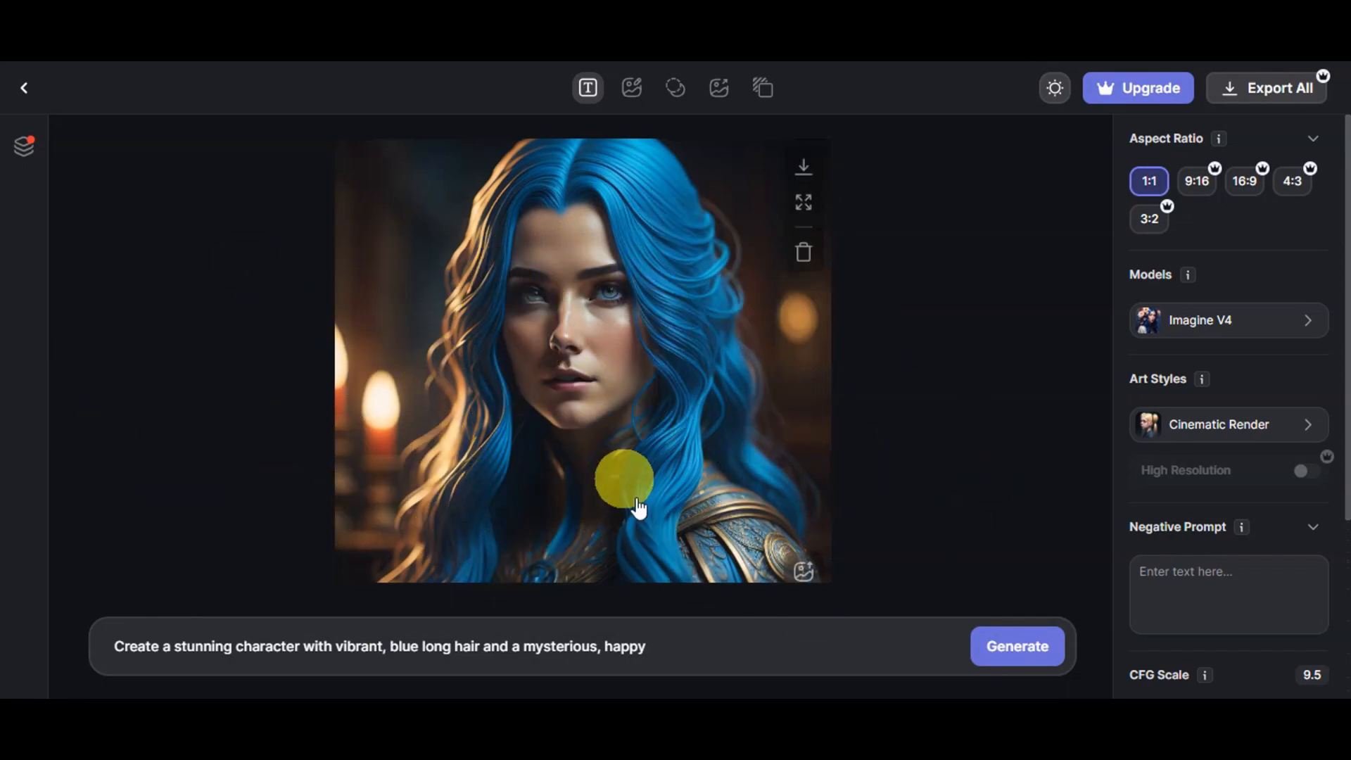
Review the newly generated image made from the "happy" prompt and download it
click(807, 169)
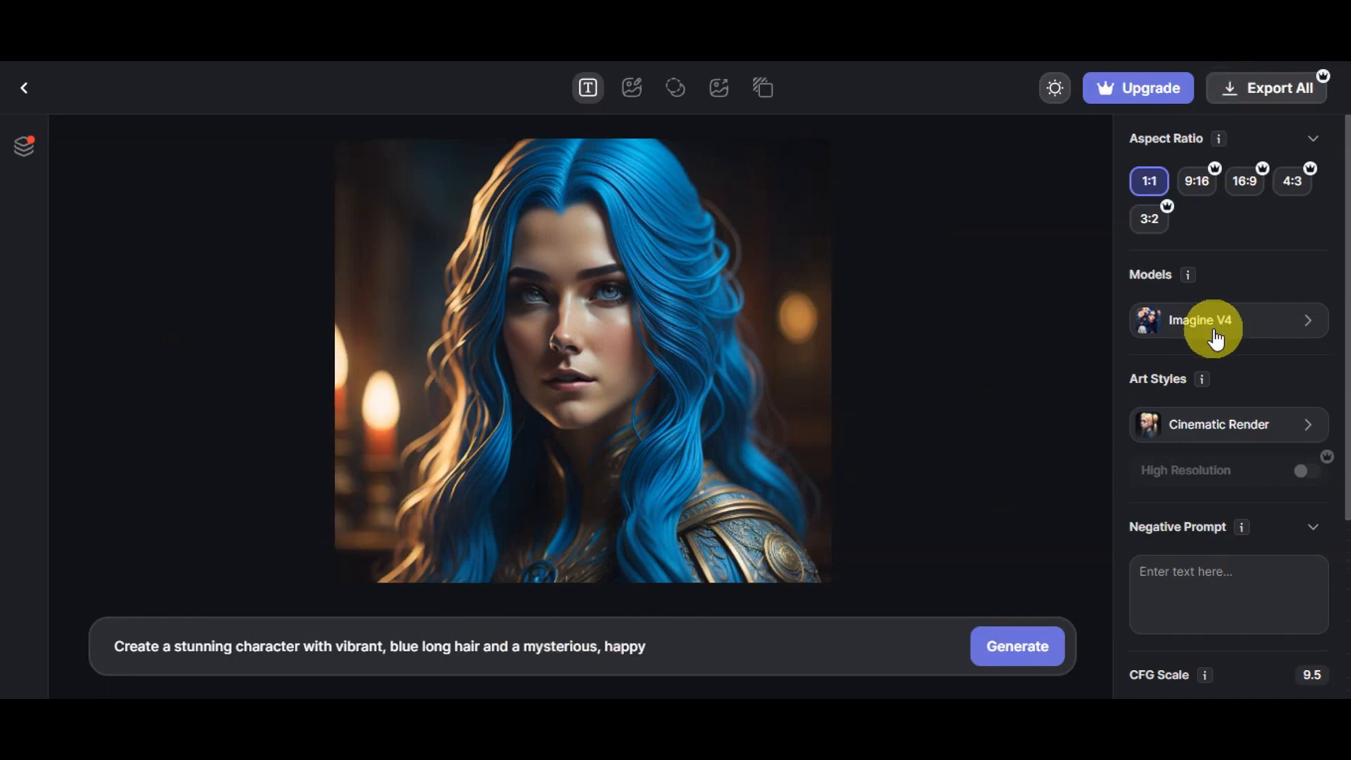
click(100, 656)
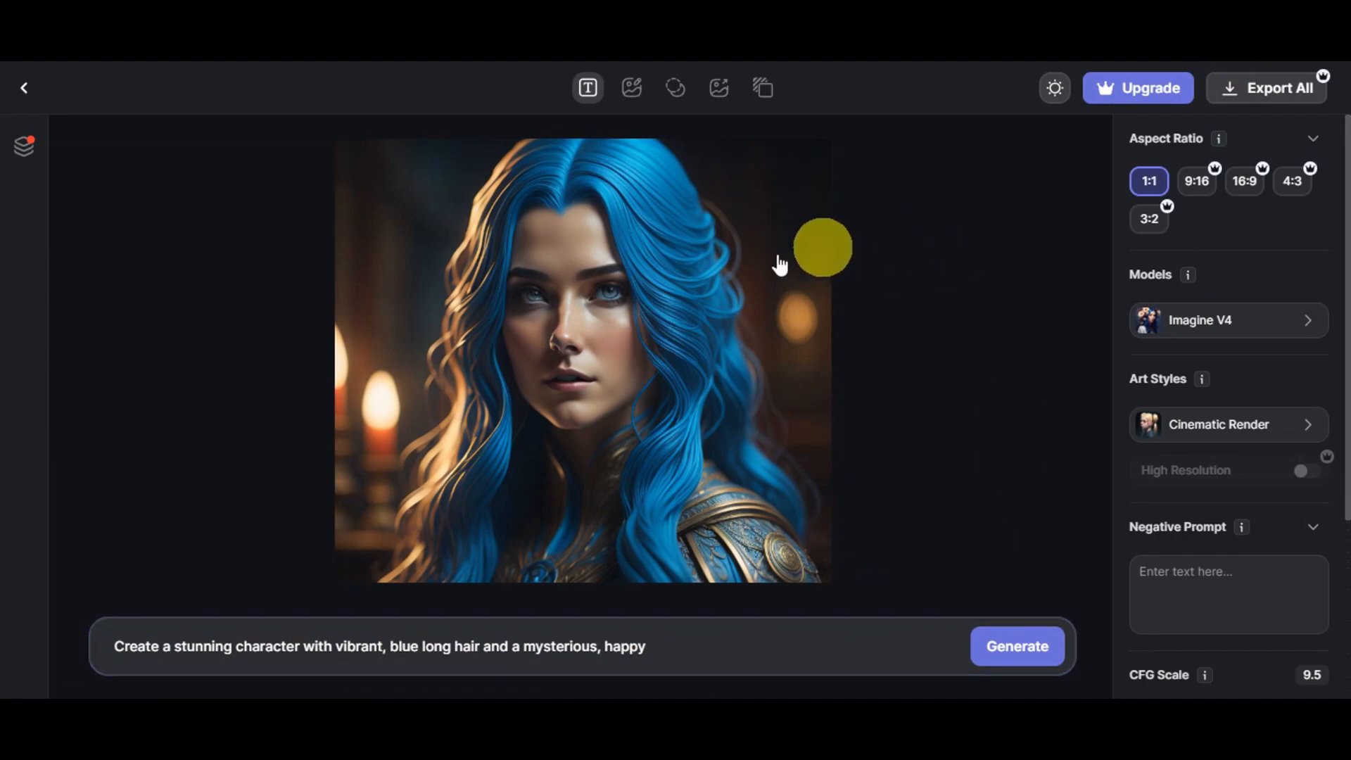
mouse_move(656, 397)
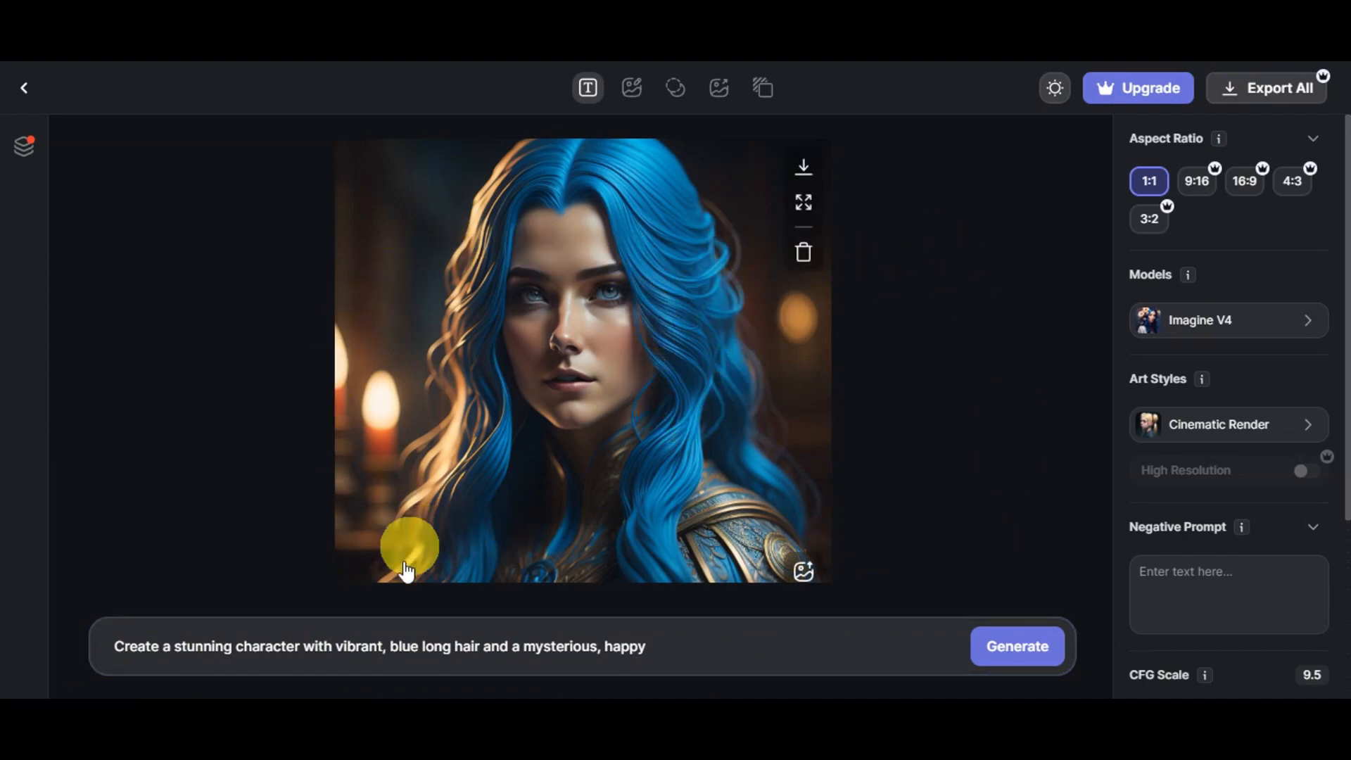
click(571, 639)
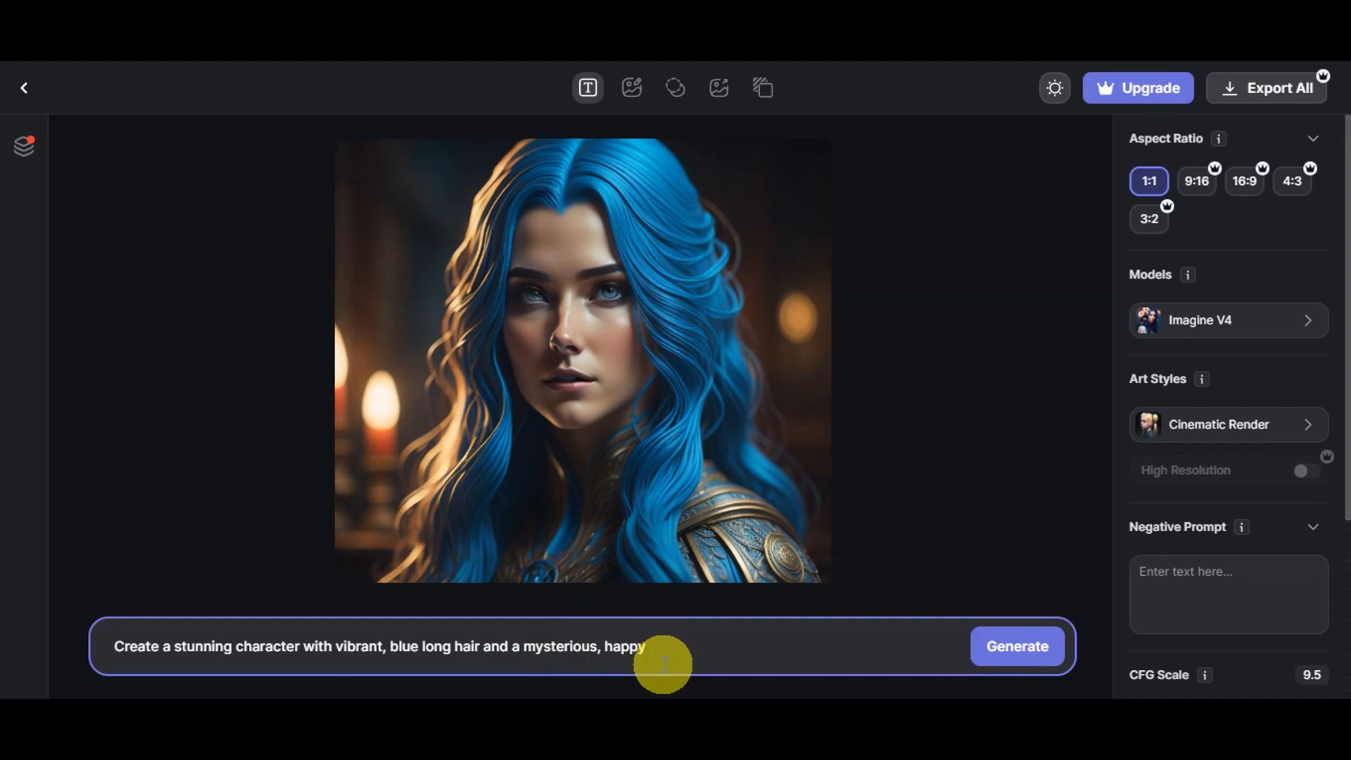
mouse_move(539, 465)
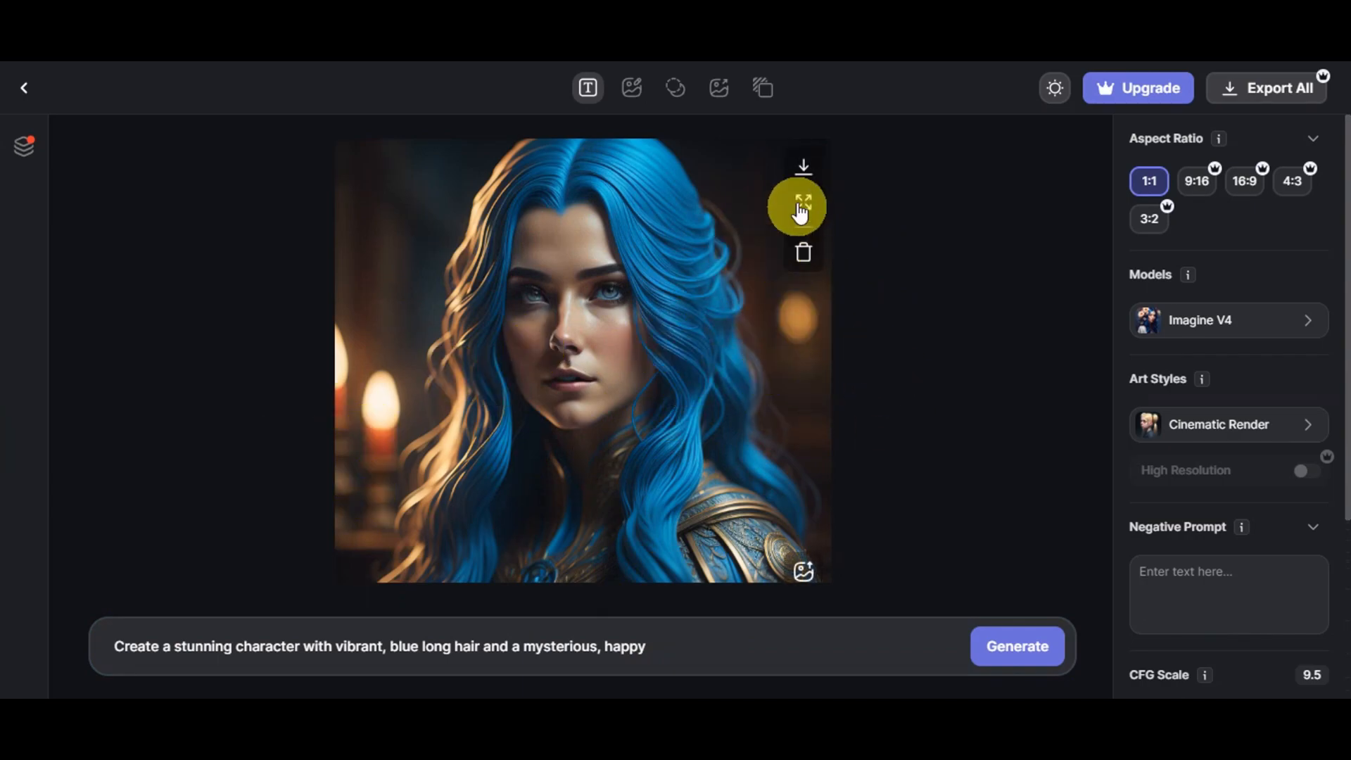
click(803, 171)
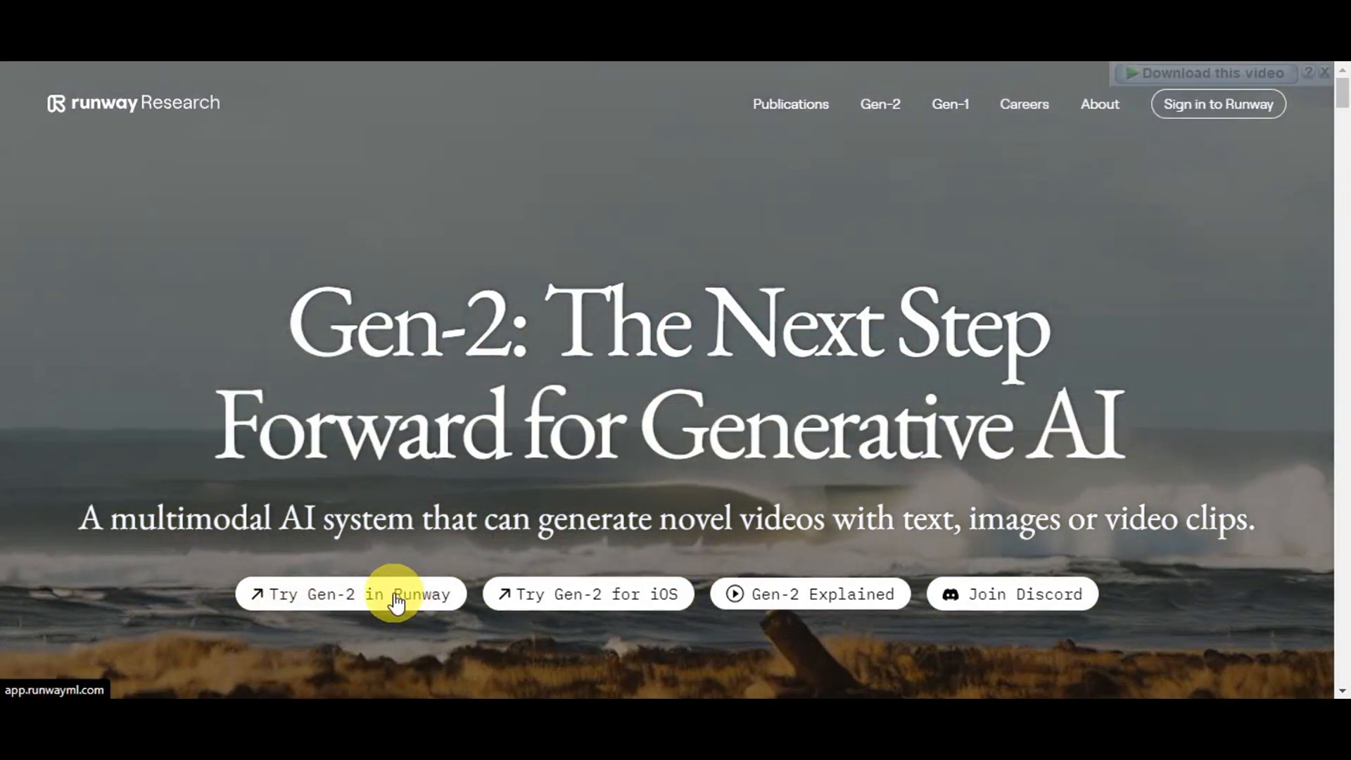
Switch to Runway to try Gen-2 and log in with the Google account
click(397, 600)
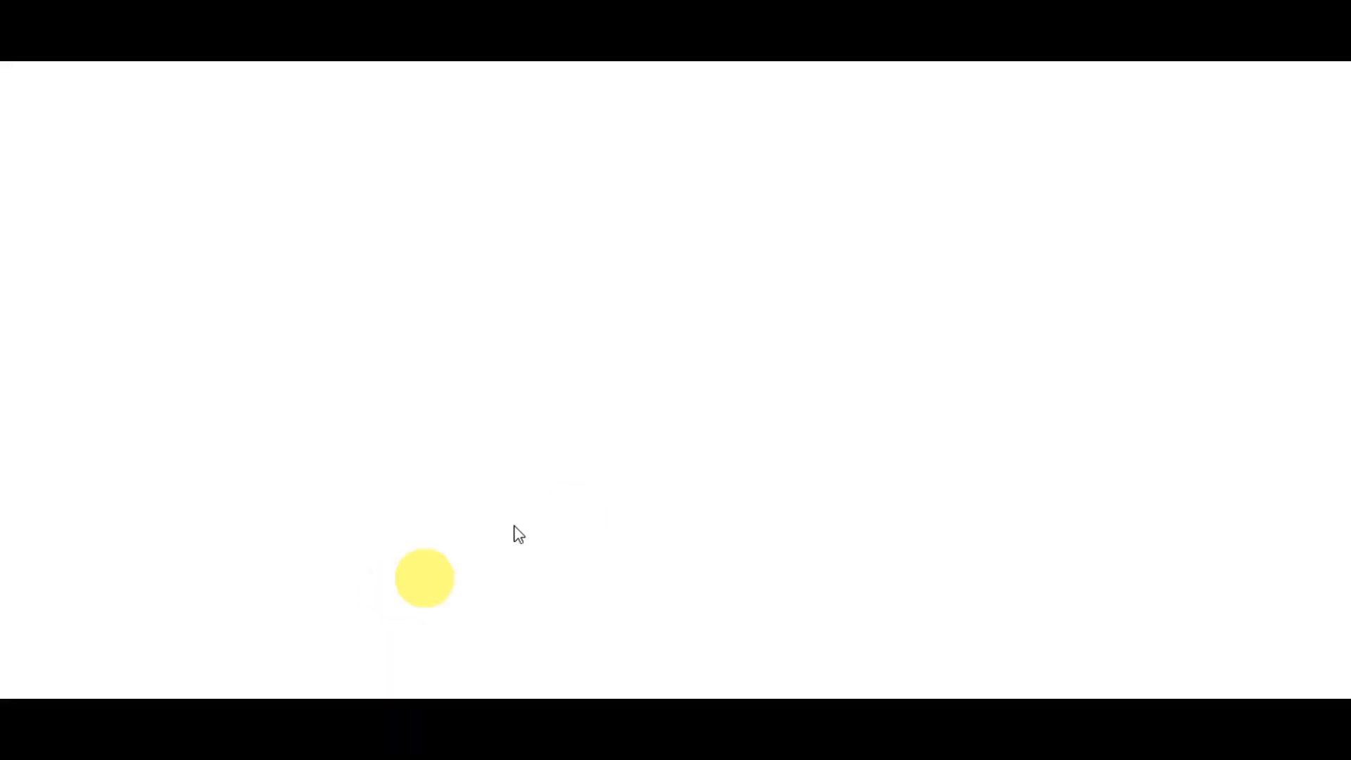
click(543, 130)
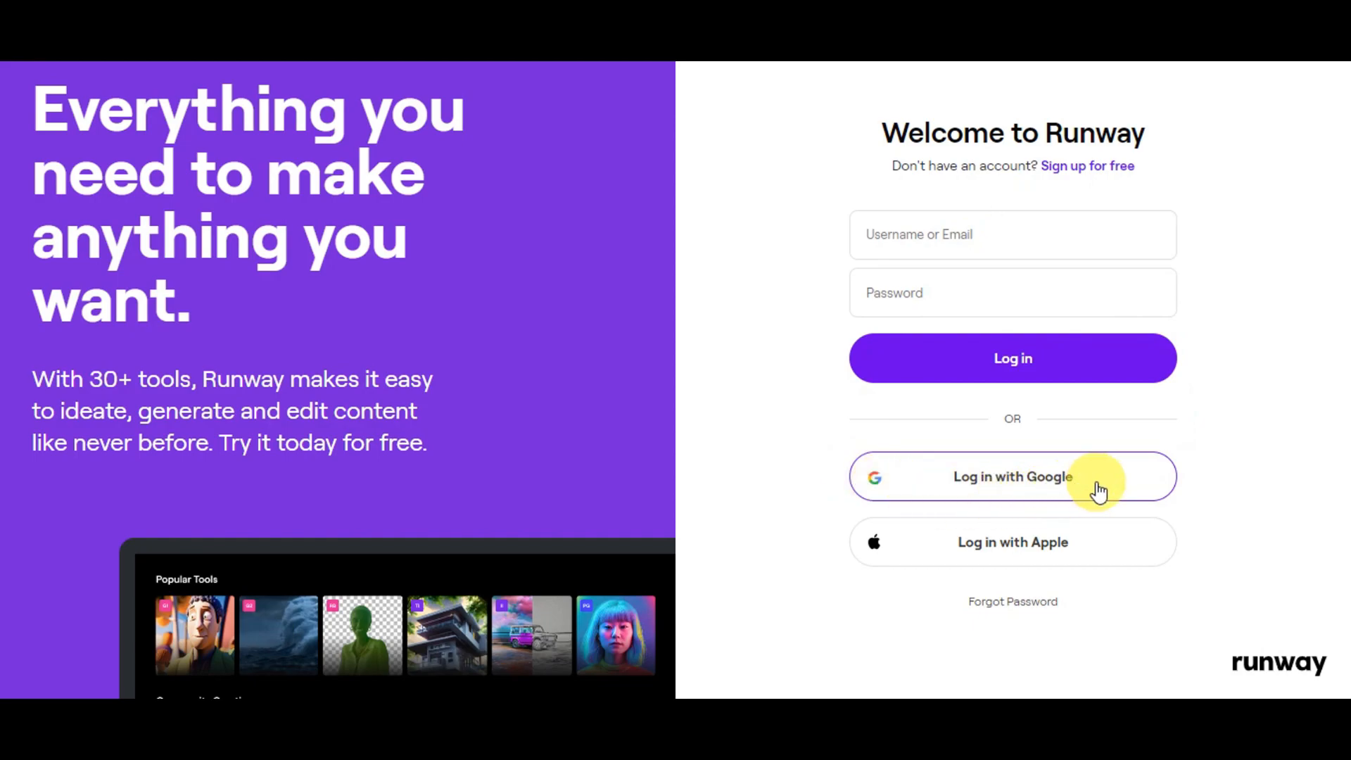
click(1042, 486)
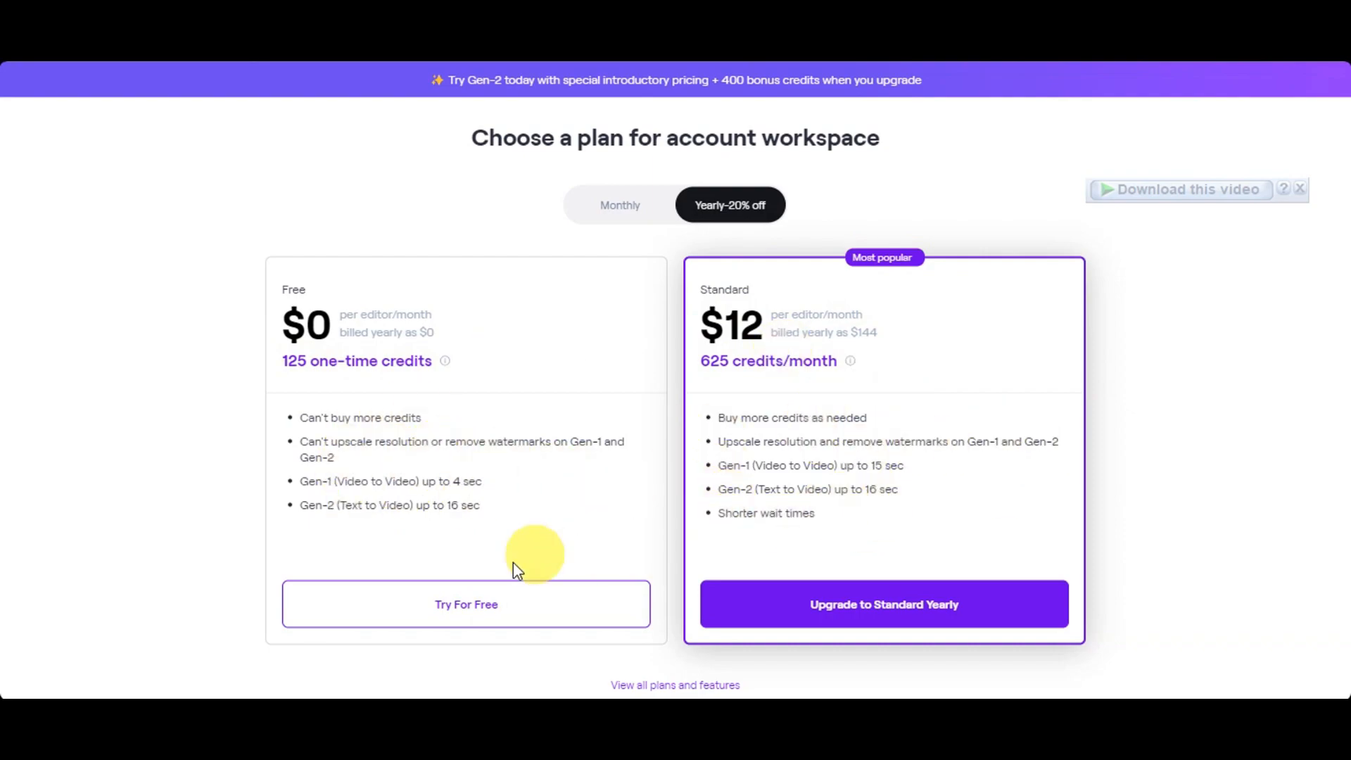
Choose the Free plan for the account workspace and show its private assets
click(451, 613)
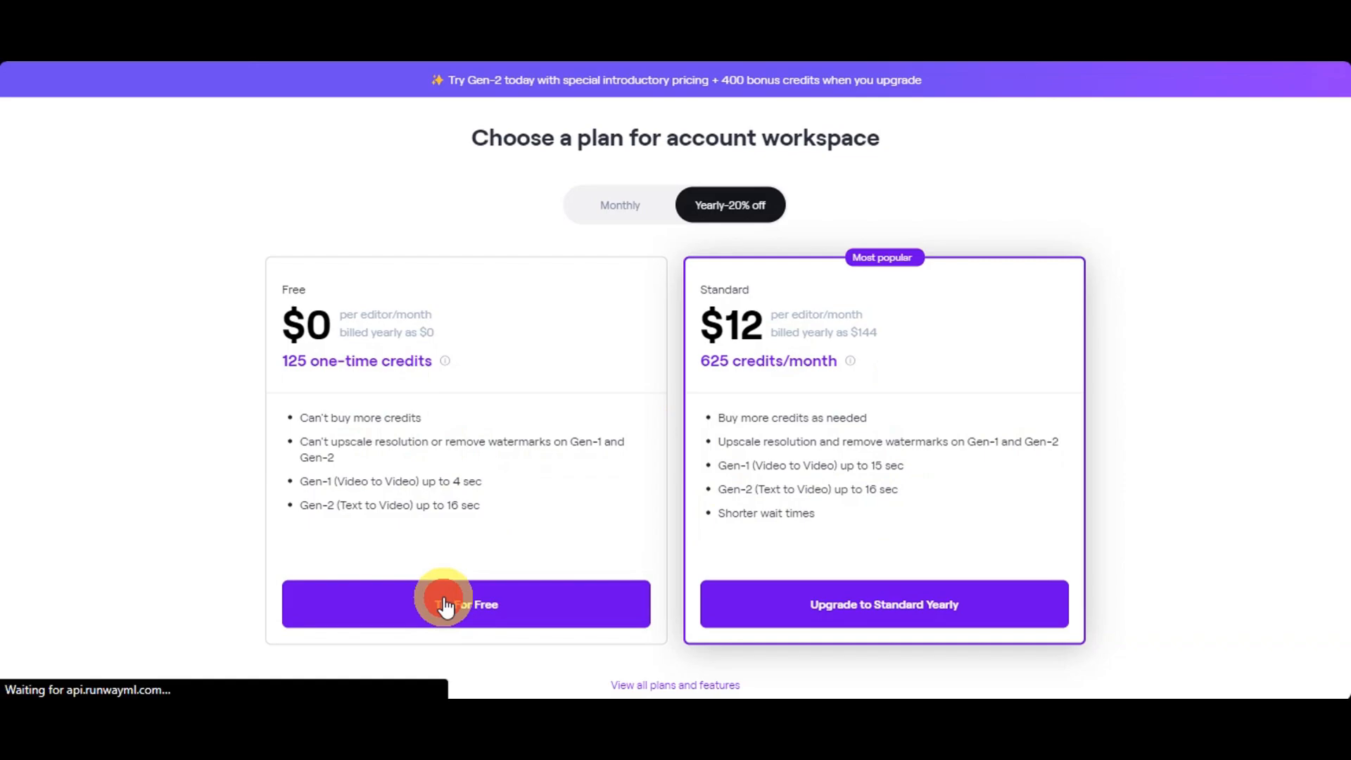
click(497, 607)
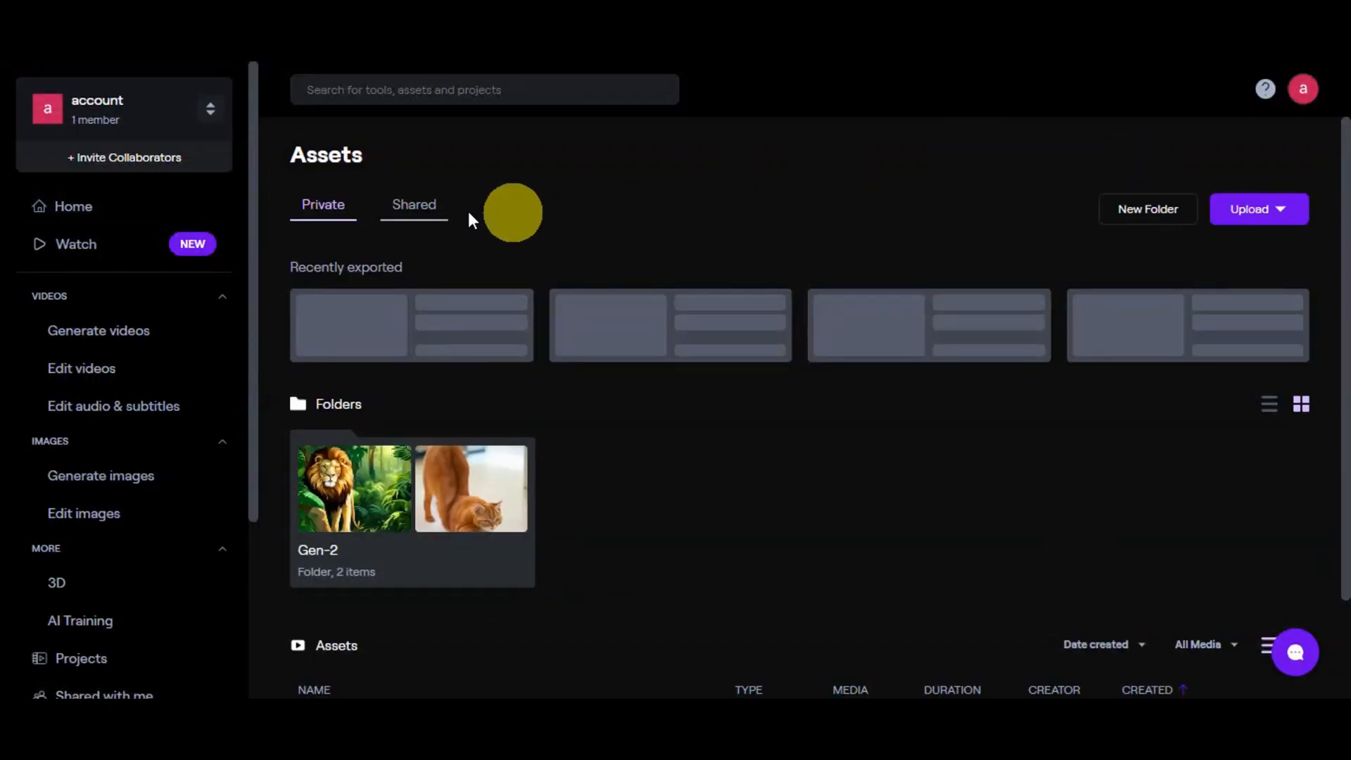
click(309, 215)
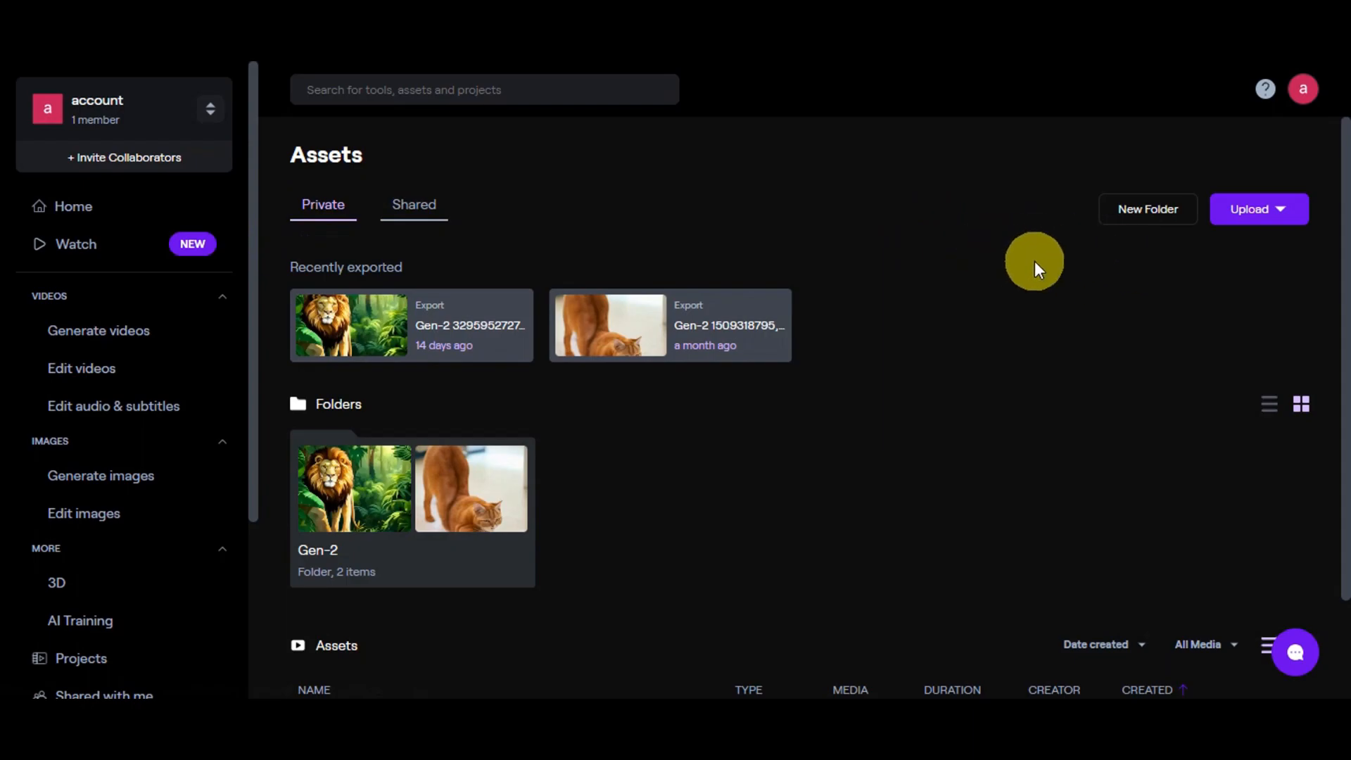
Start a Gen-2 video in image plus description mode and add the downloaded blue-haired character image as its first frame
click(95, 330)
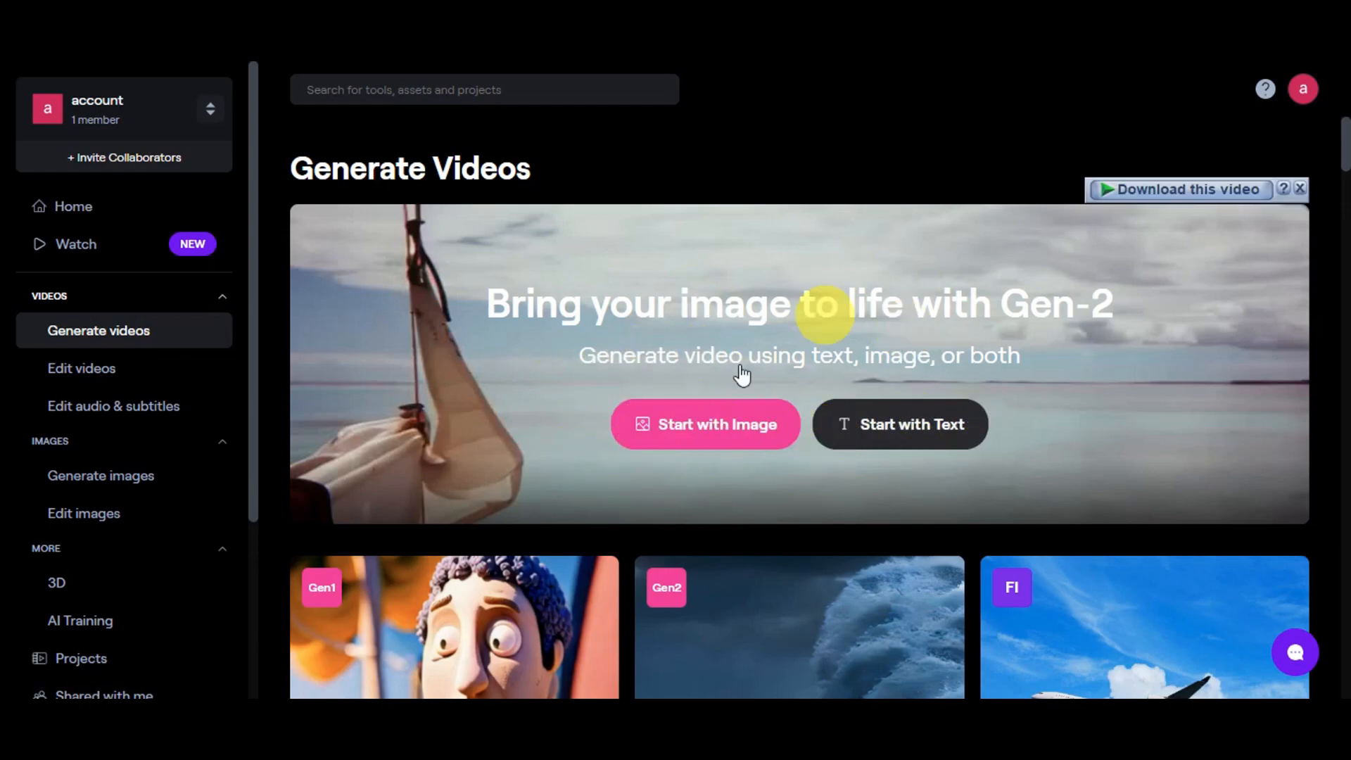
click(699, 428)
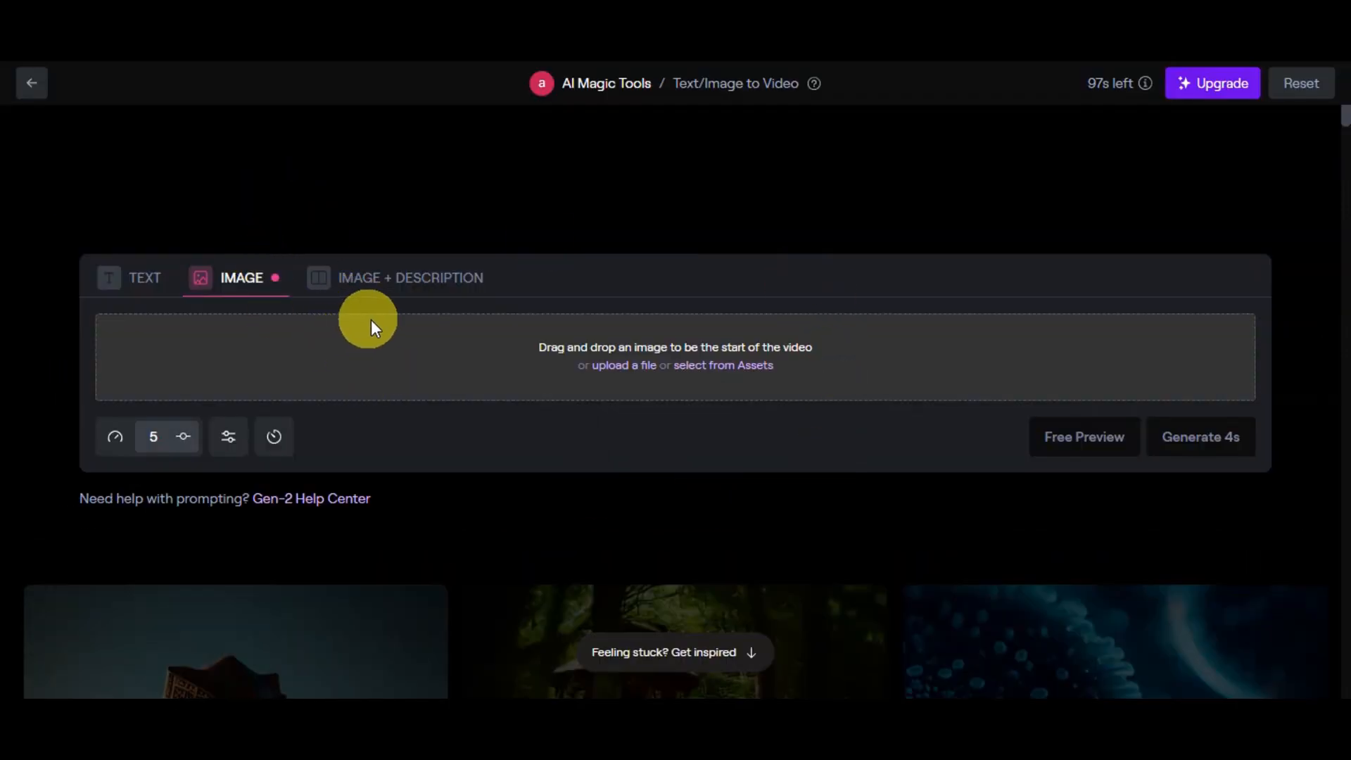
click(405, 279)
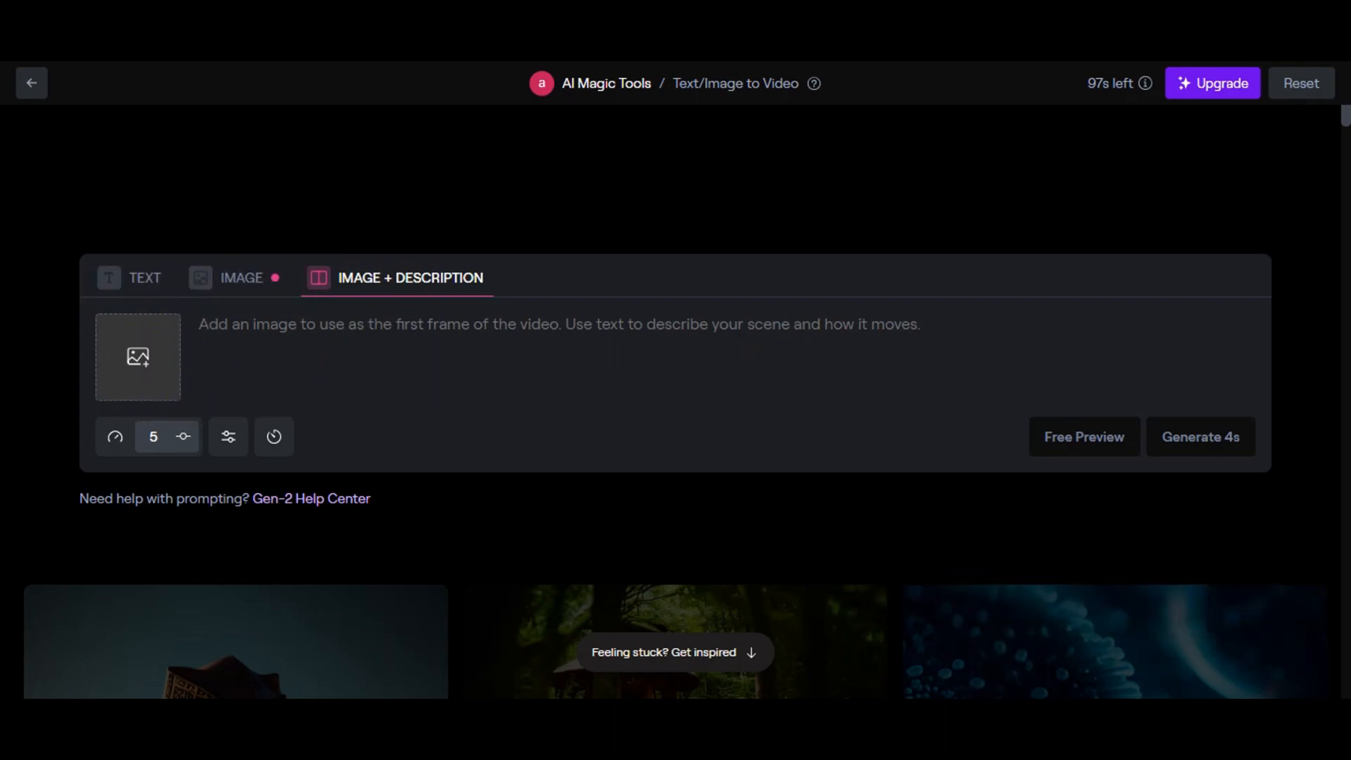
click(249, 361)
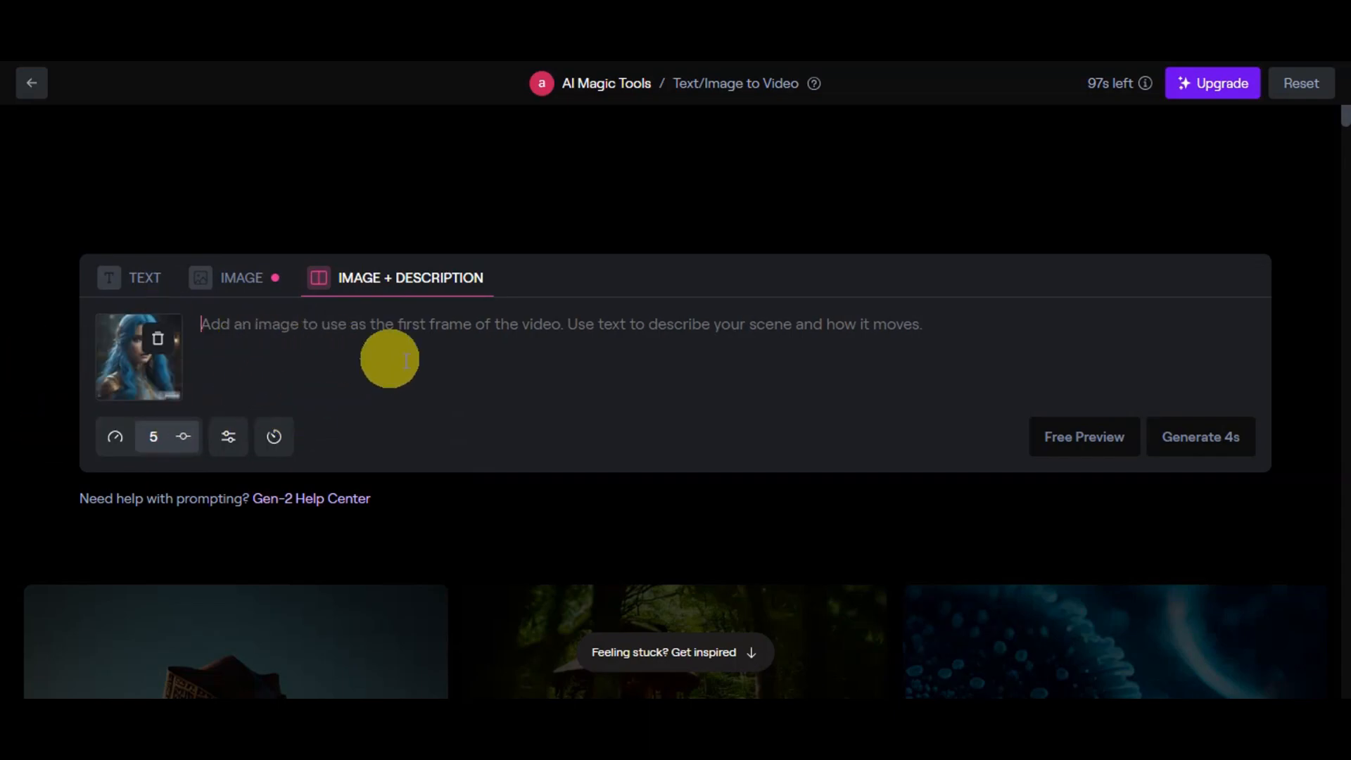
Describe the video's scene and motion as "wind blowing the hair, scared"
click(434, 343)
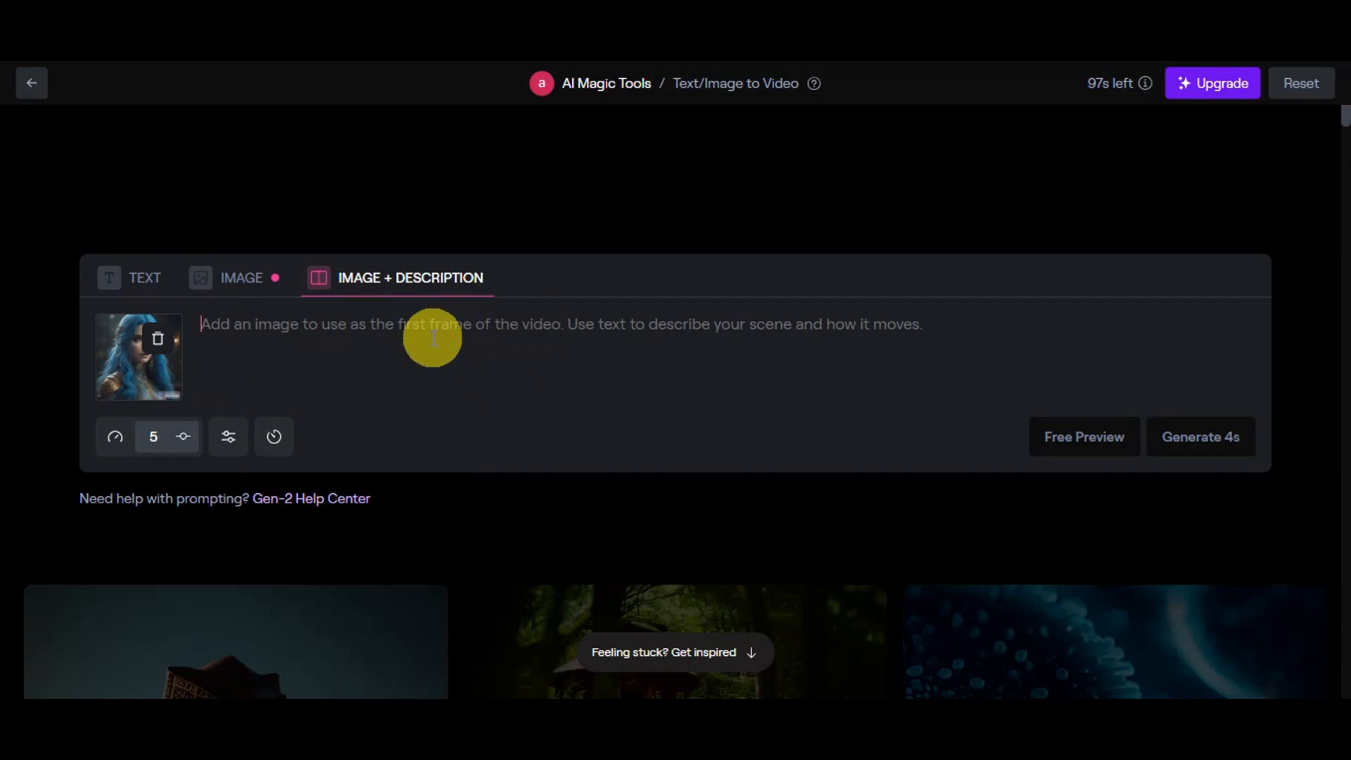
text(wind blowing the hair)
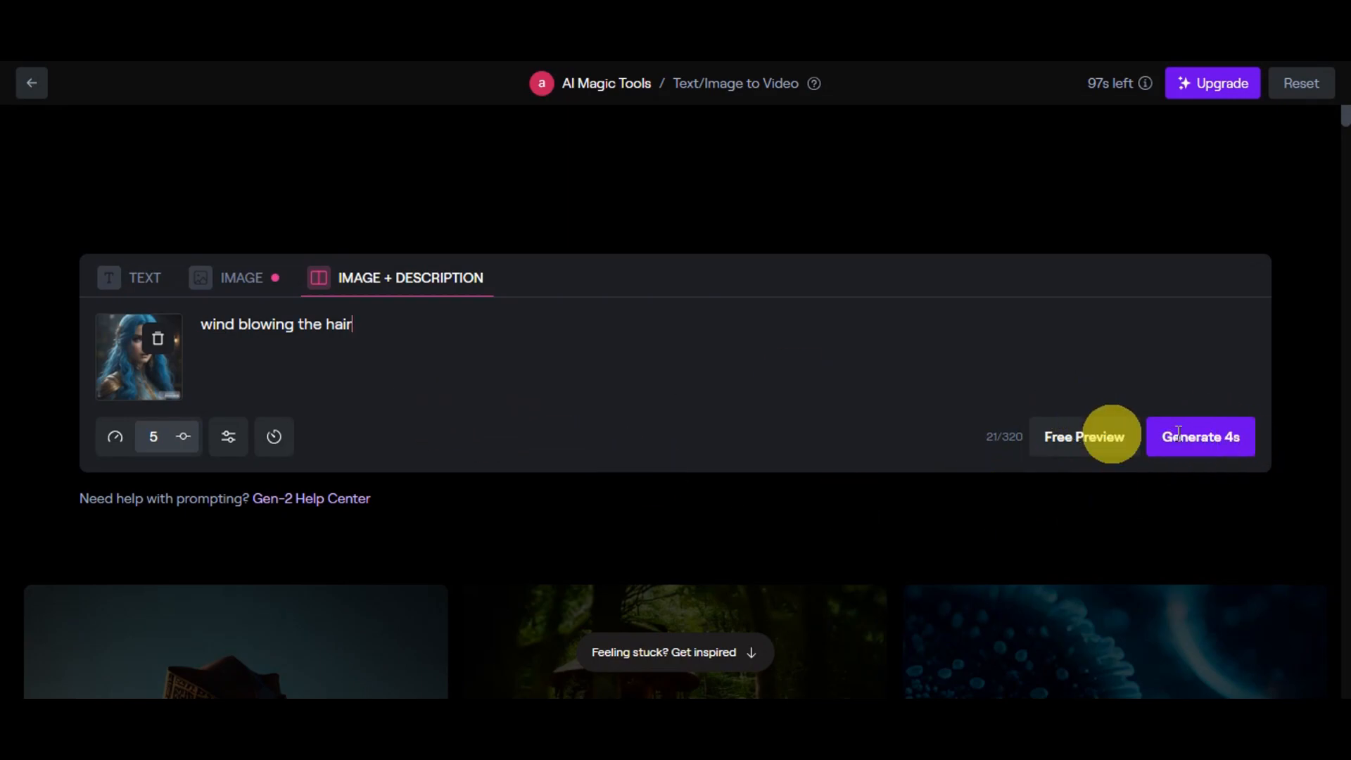
click(475, 333)
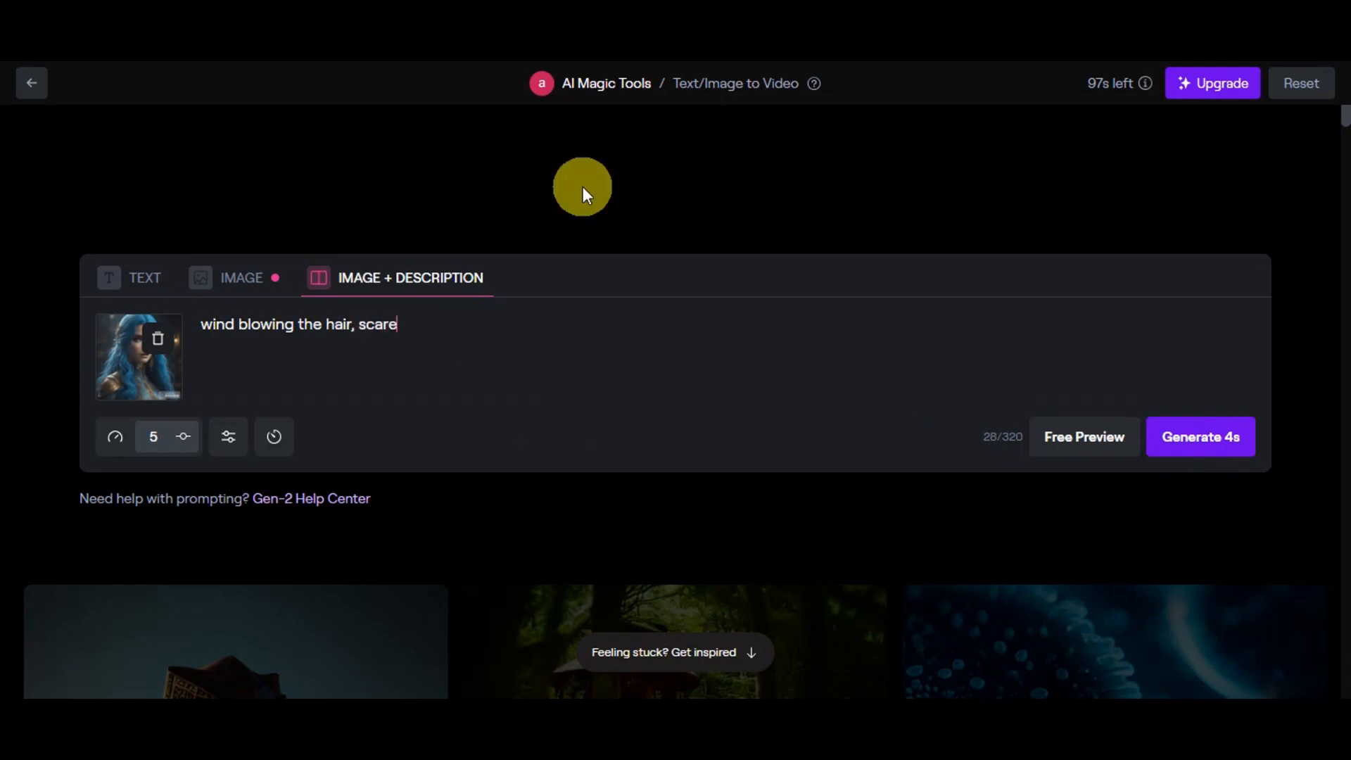
text(d)
Generate the 4-second video from the image and description and download it
click(1198, 447)
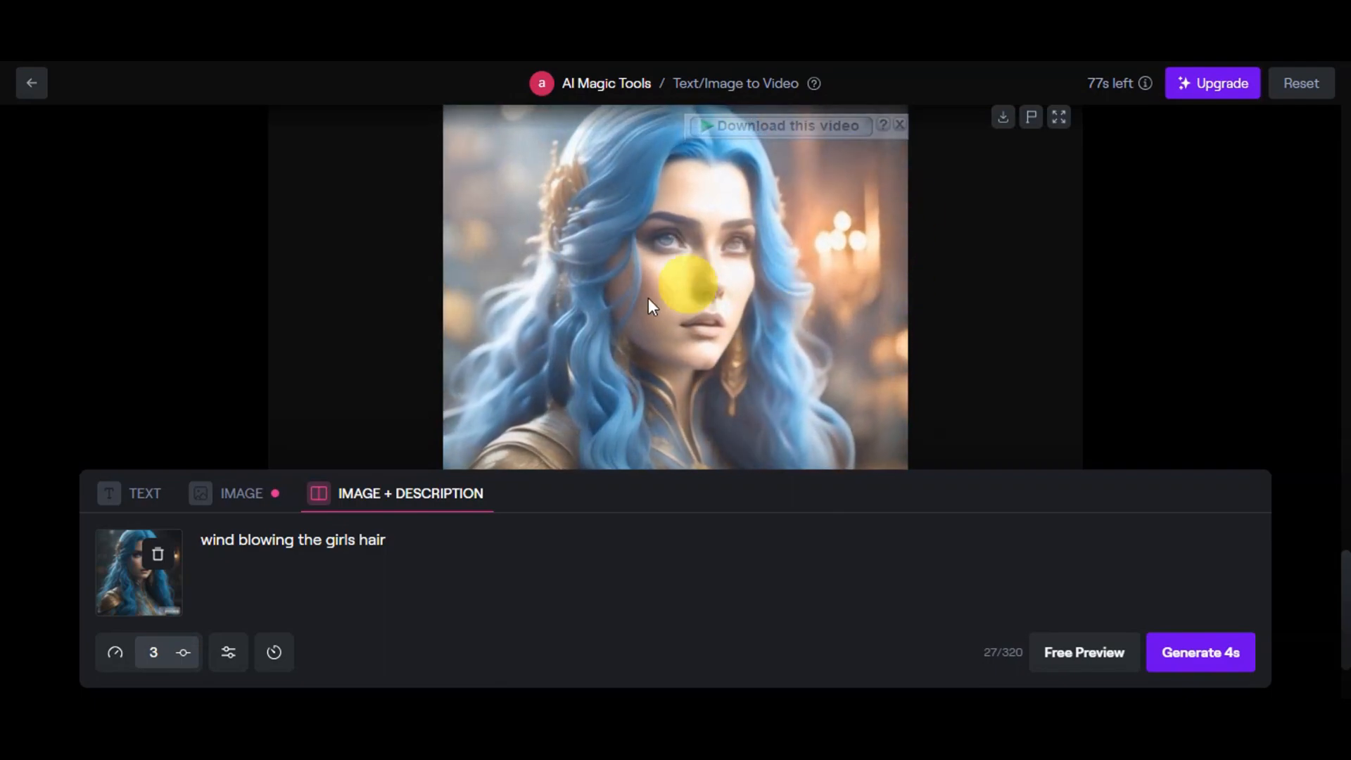
click(1003, 131)
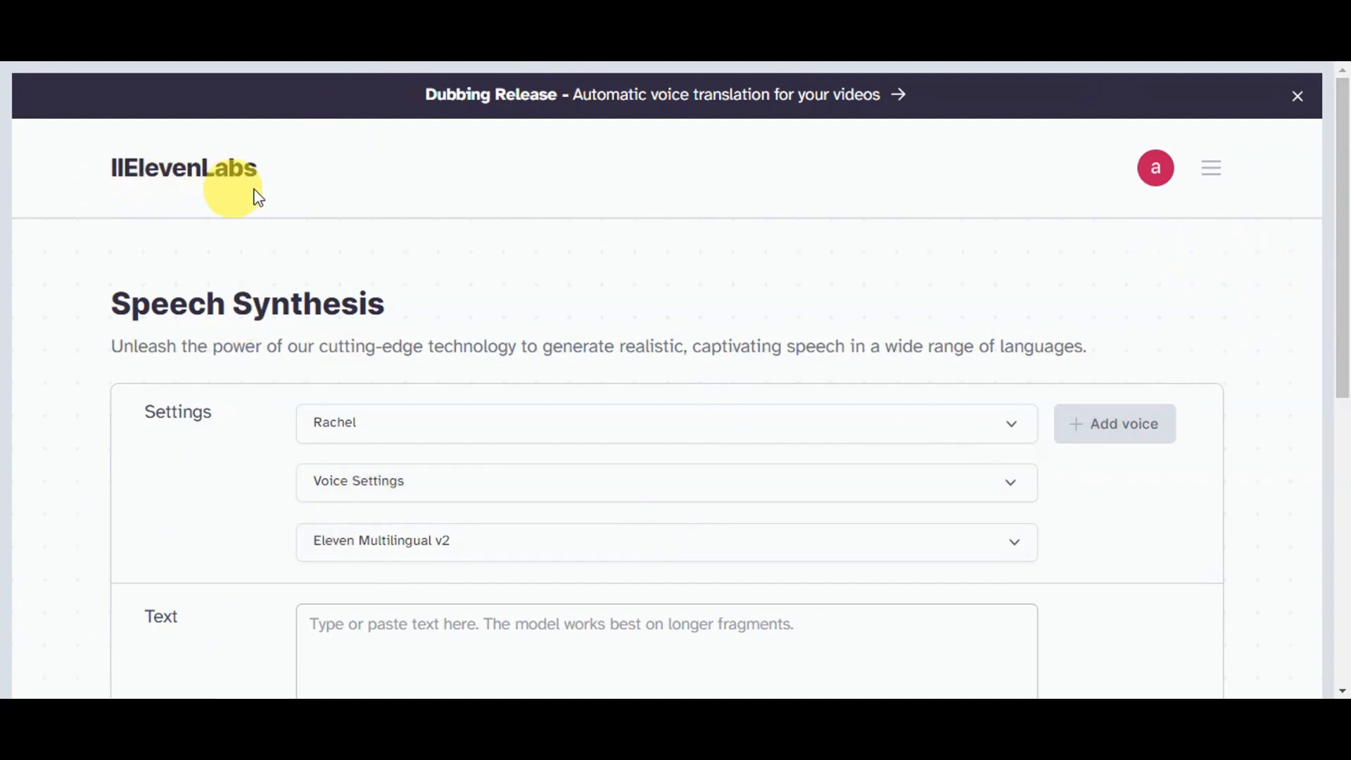
Preview the Bella and Charlotte premade voices and select Charlotte for the speech synthesis
scroll(537, 208, down, 1)
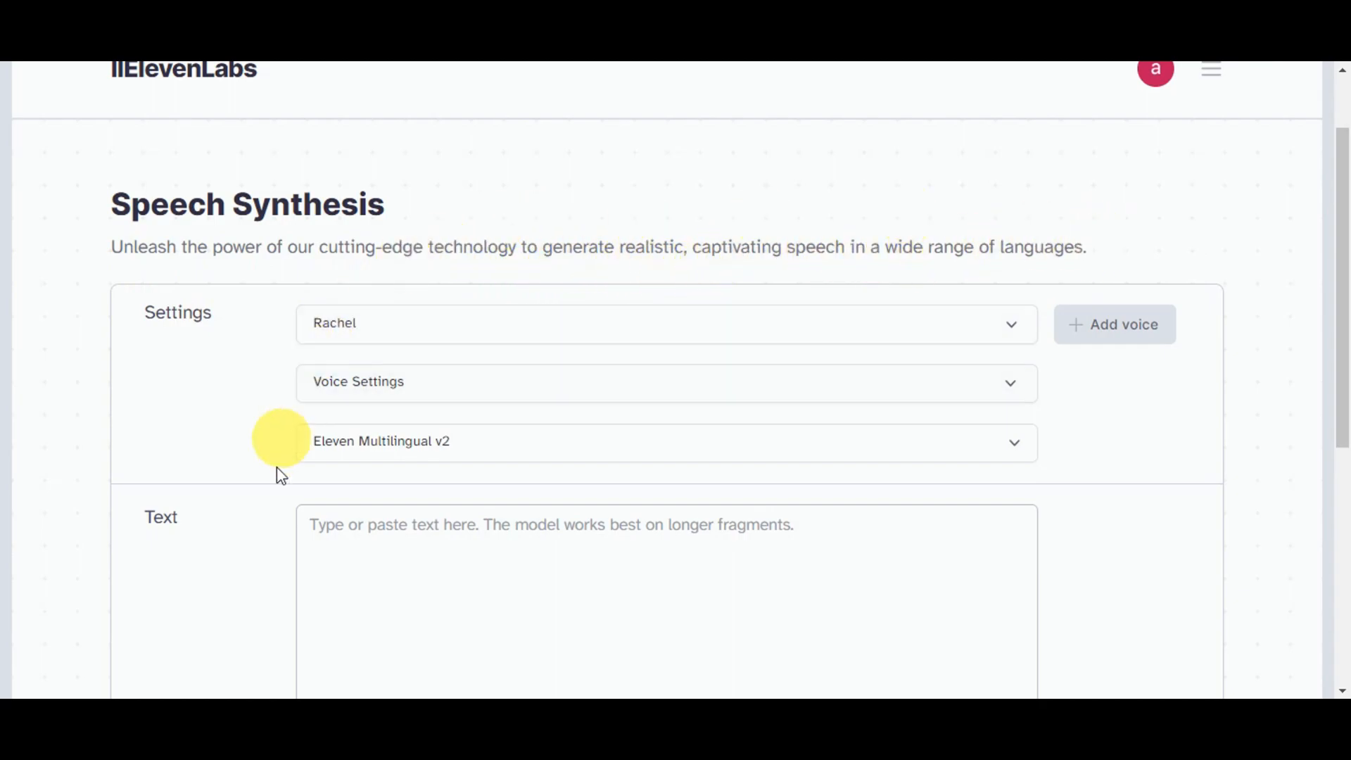
scroll(1155, 260, down, 1)
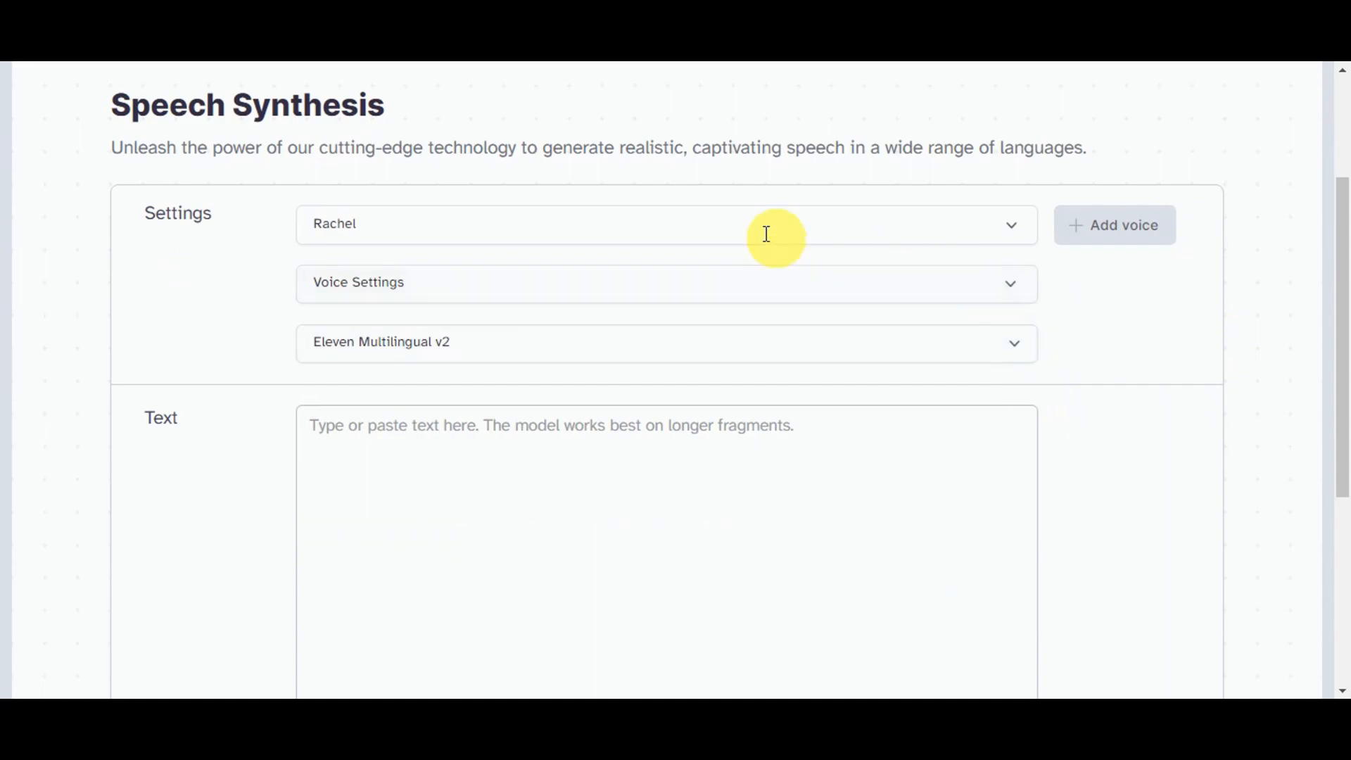
click(1022, 223)
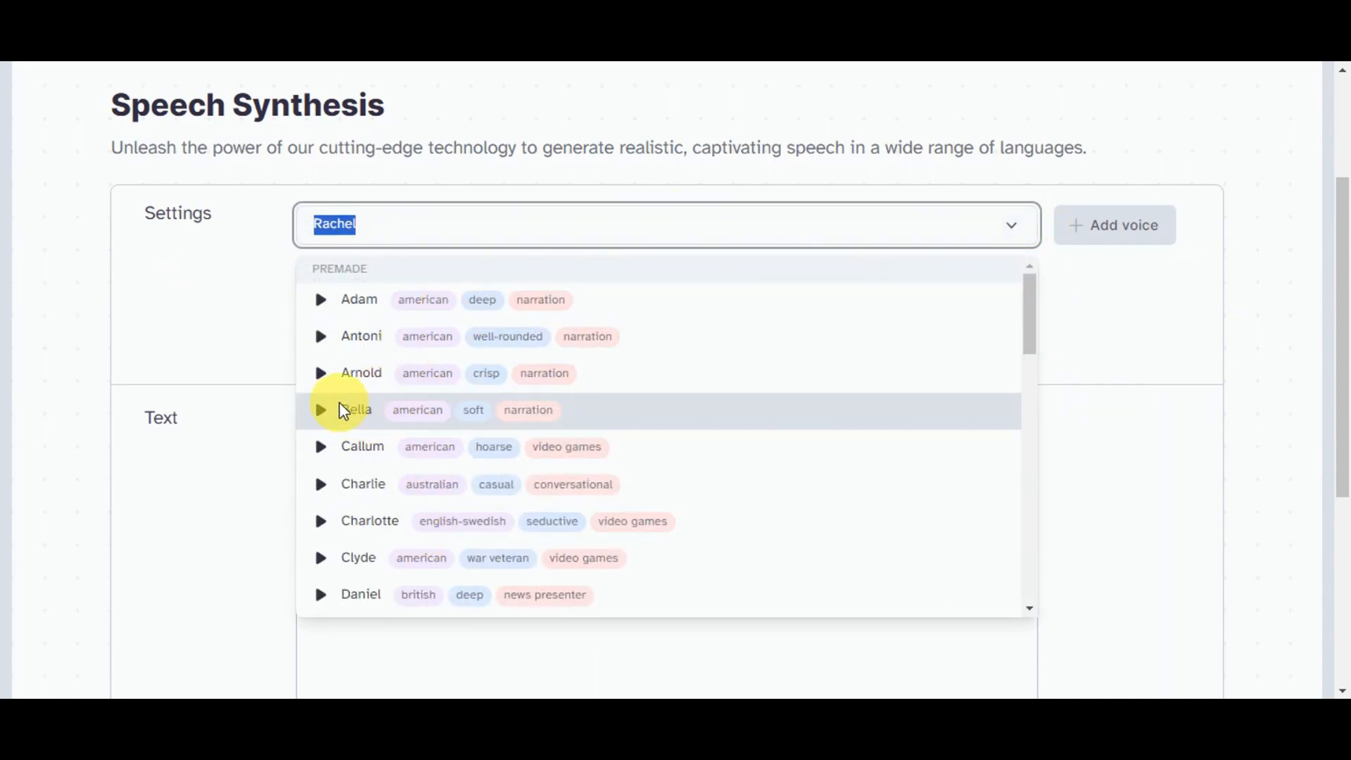
click(321, 418)
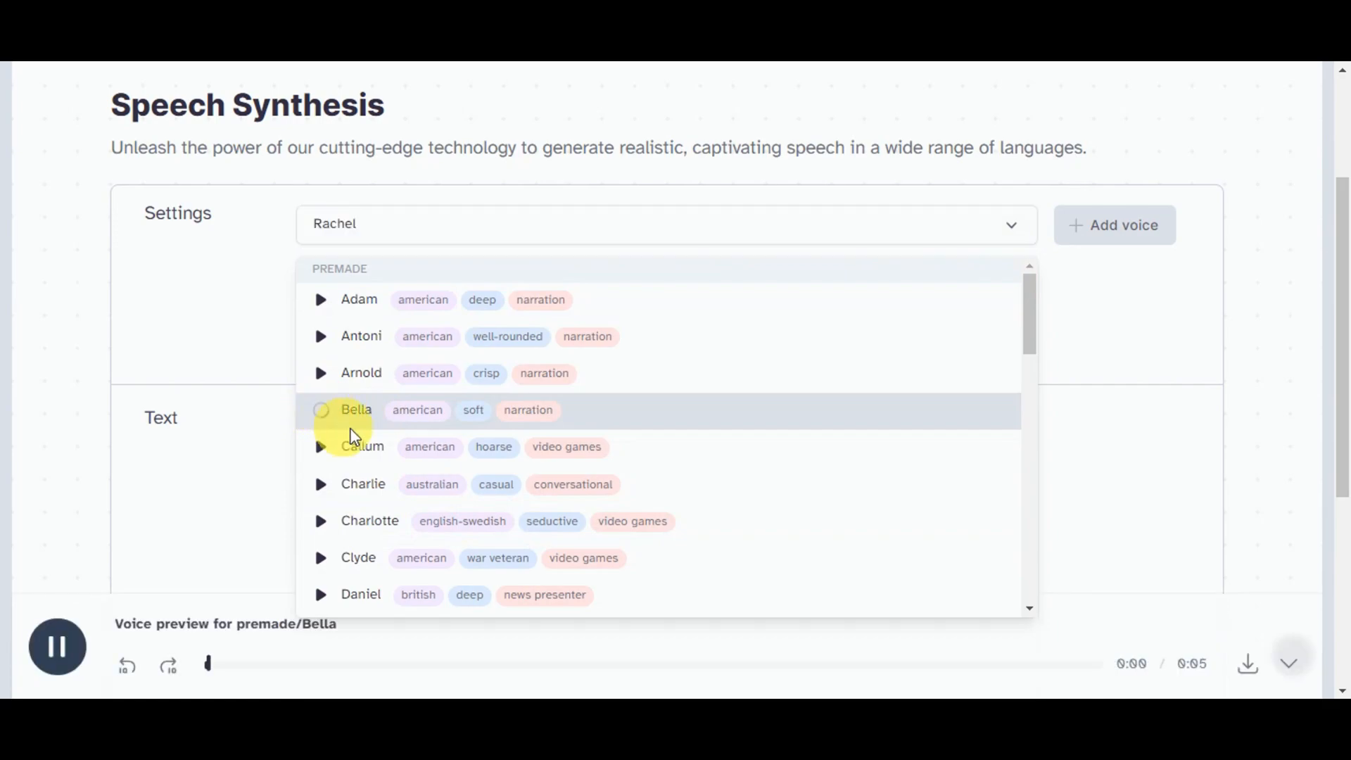
click(321, 530)
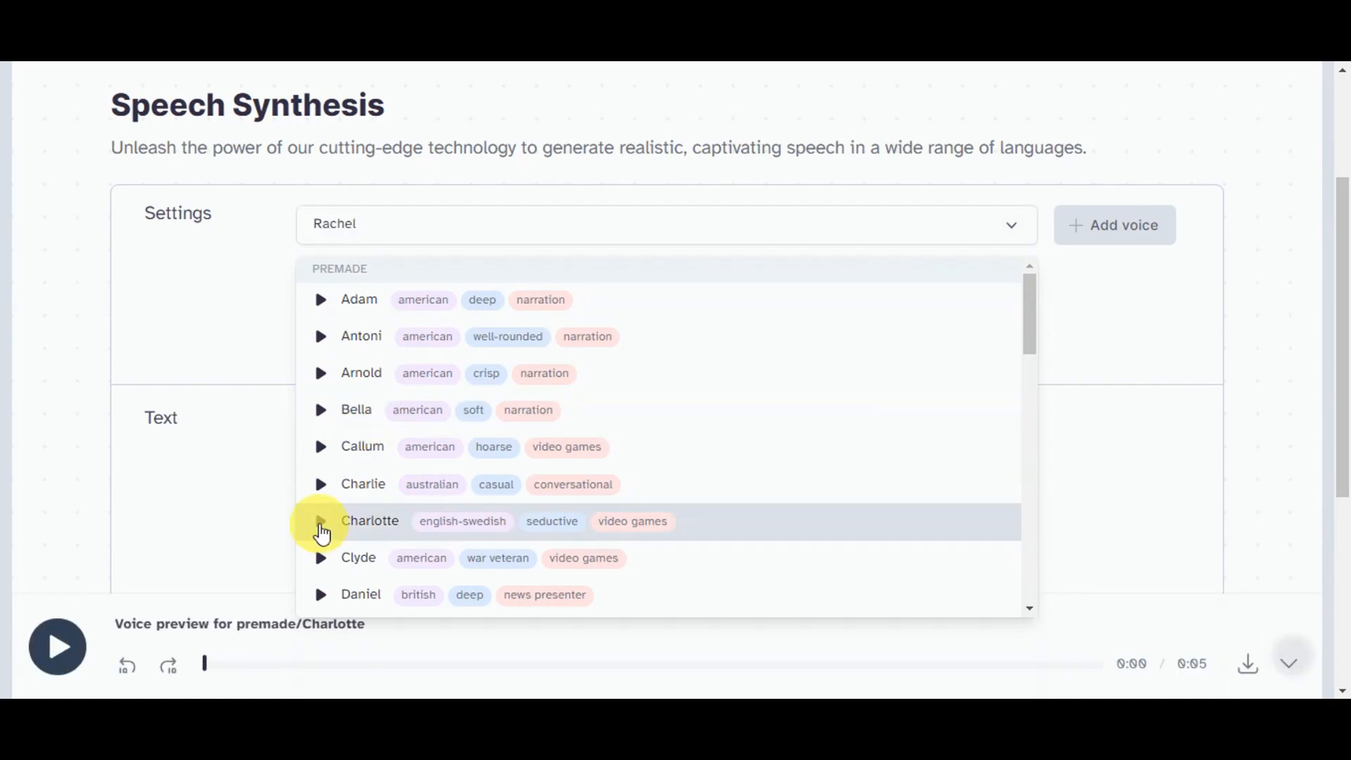
click(742, 534)
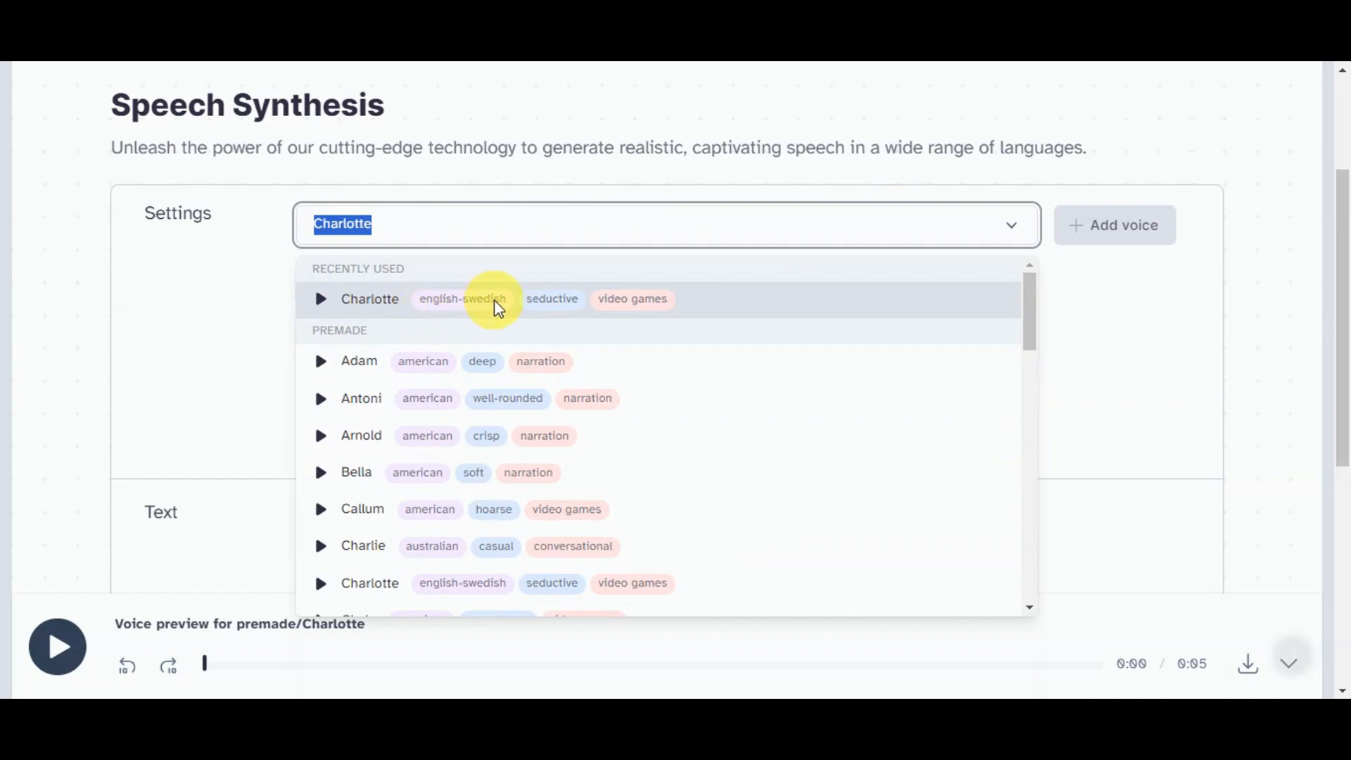
text(7)
key(BackSpace)
click(699, 298)
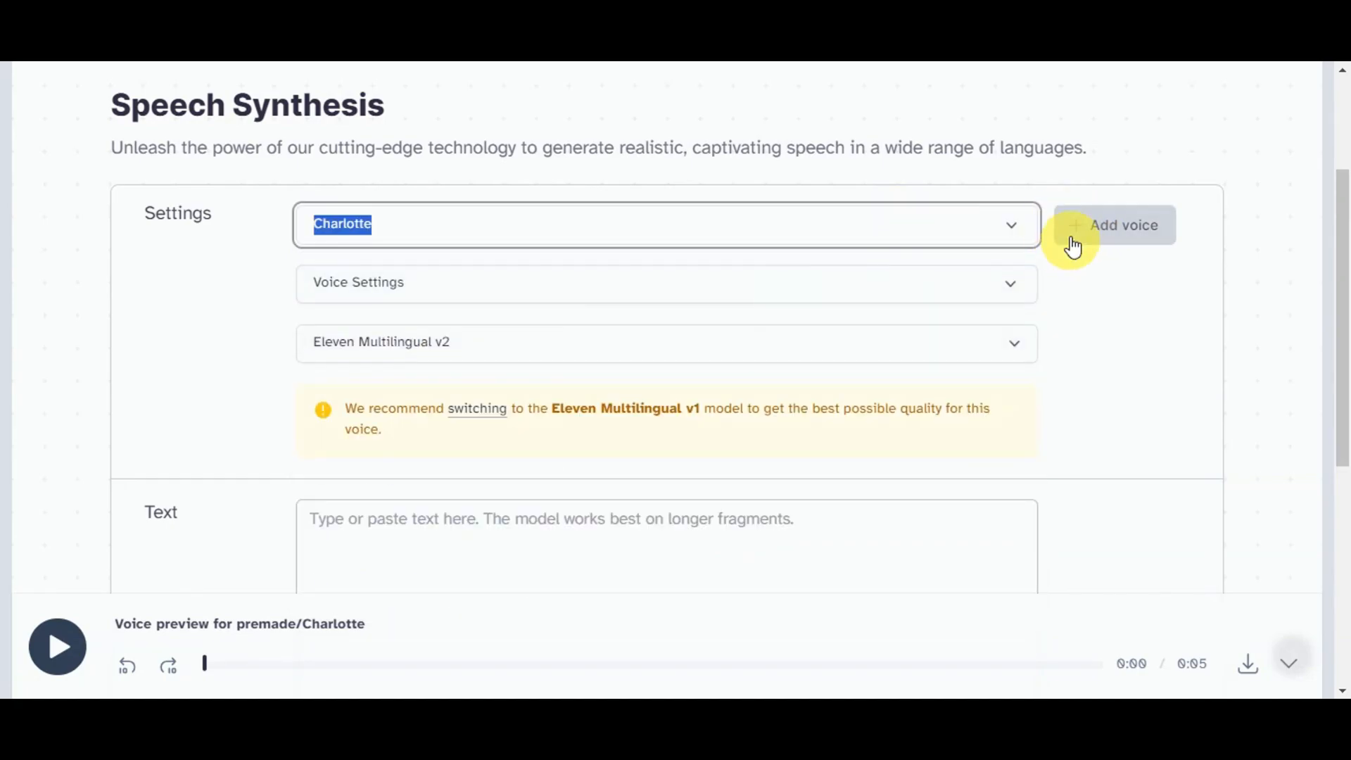
click(694, 288)
click(696, 290)
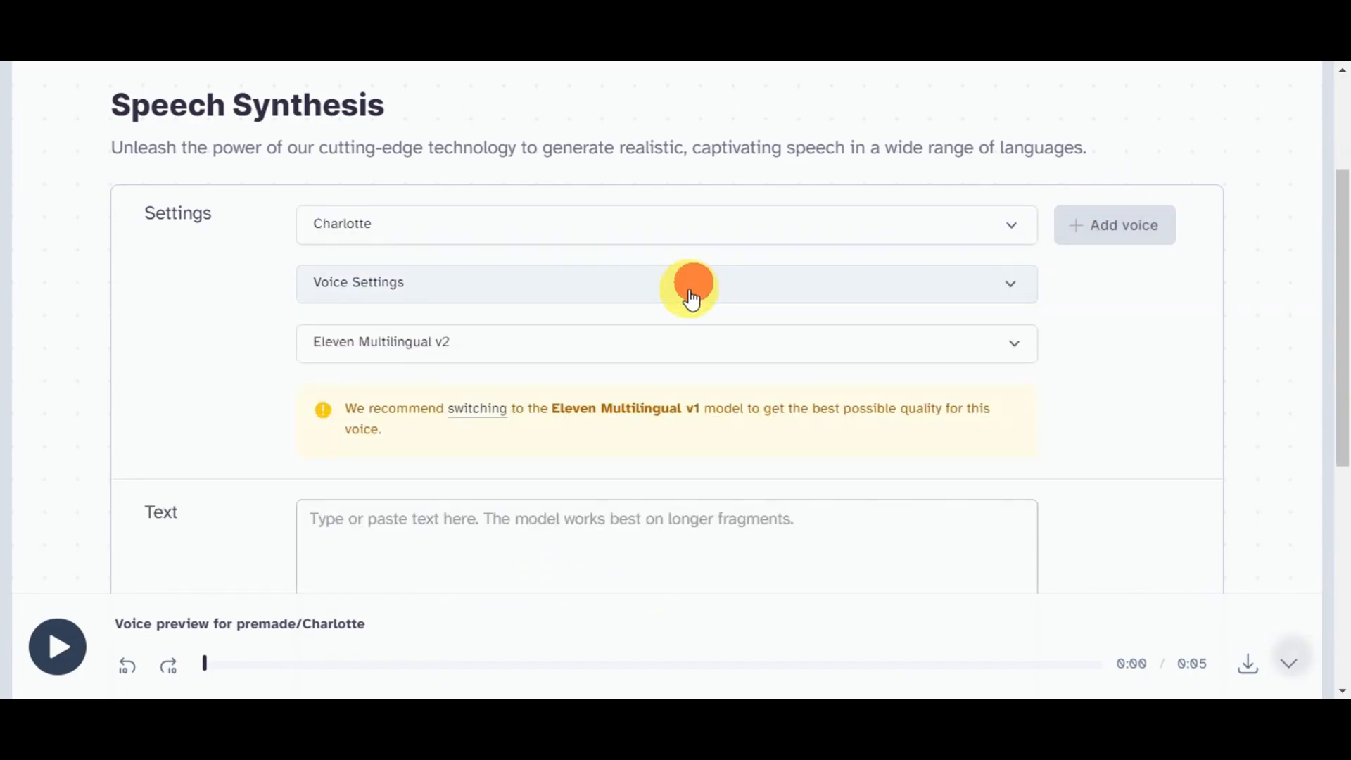
Enter "dont leave me" as the speech text, generate the audio and download it
scroll(573, 349, down, 3)
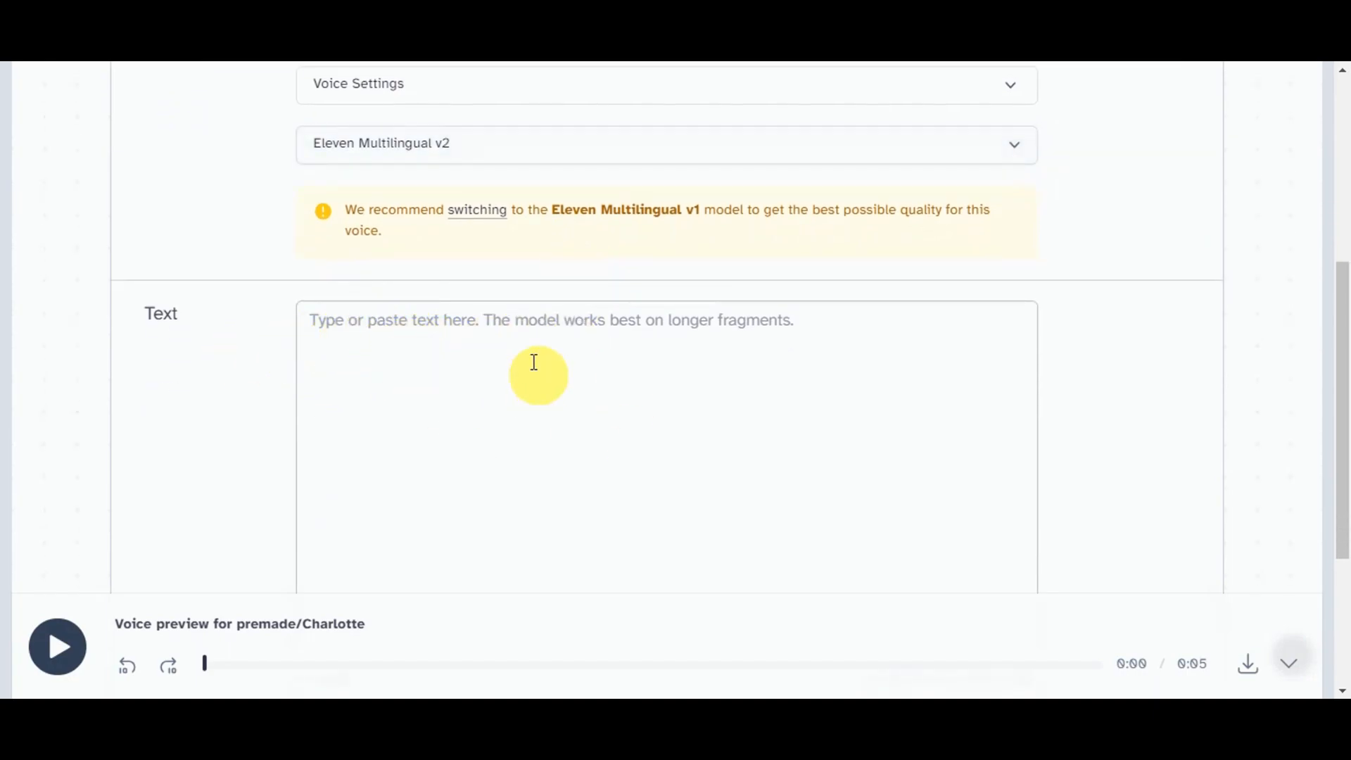
click(406, 441)
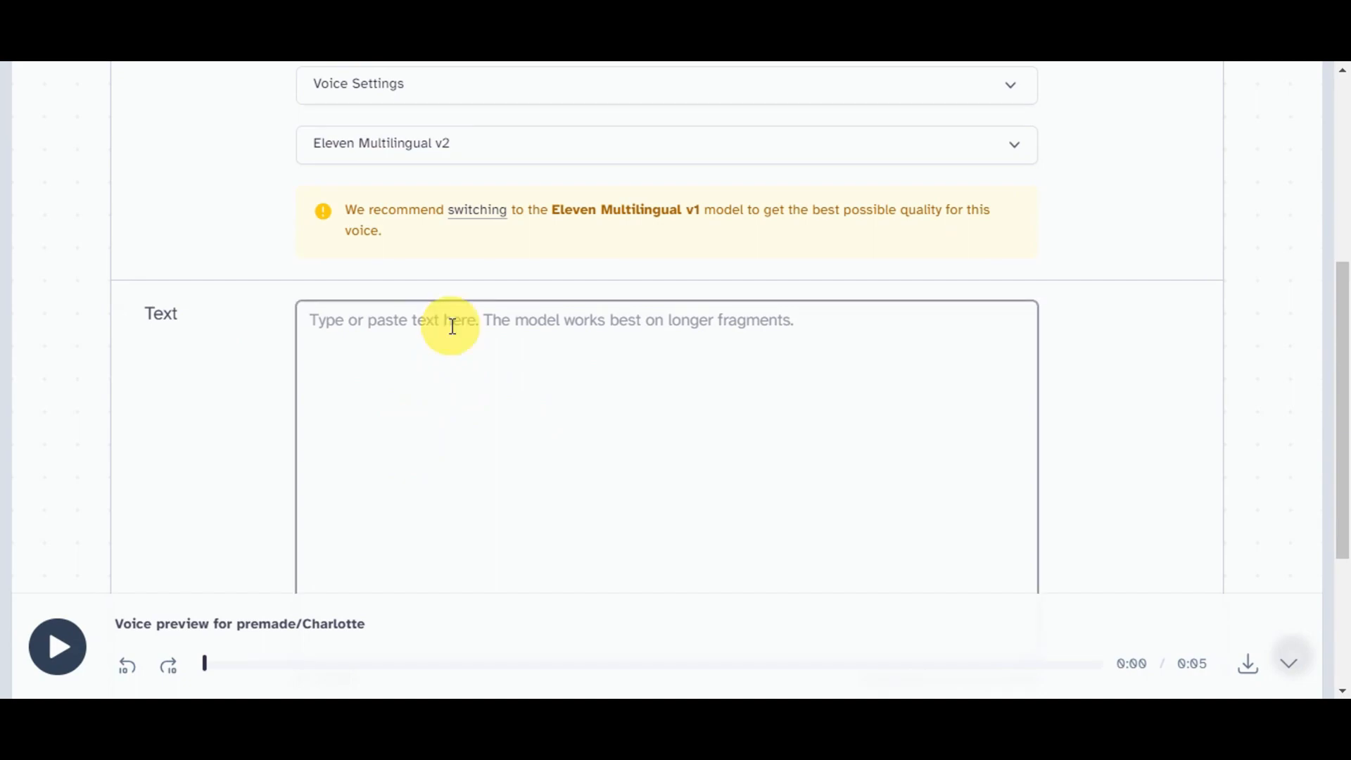
text(dd)
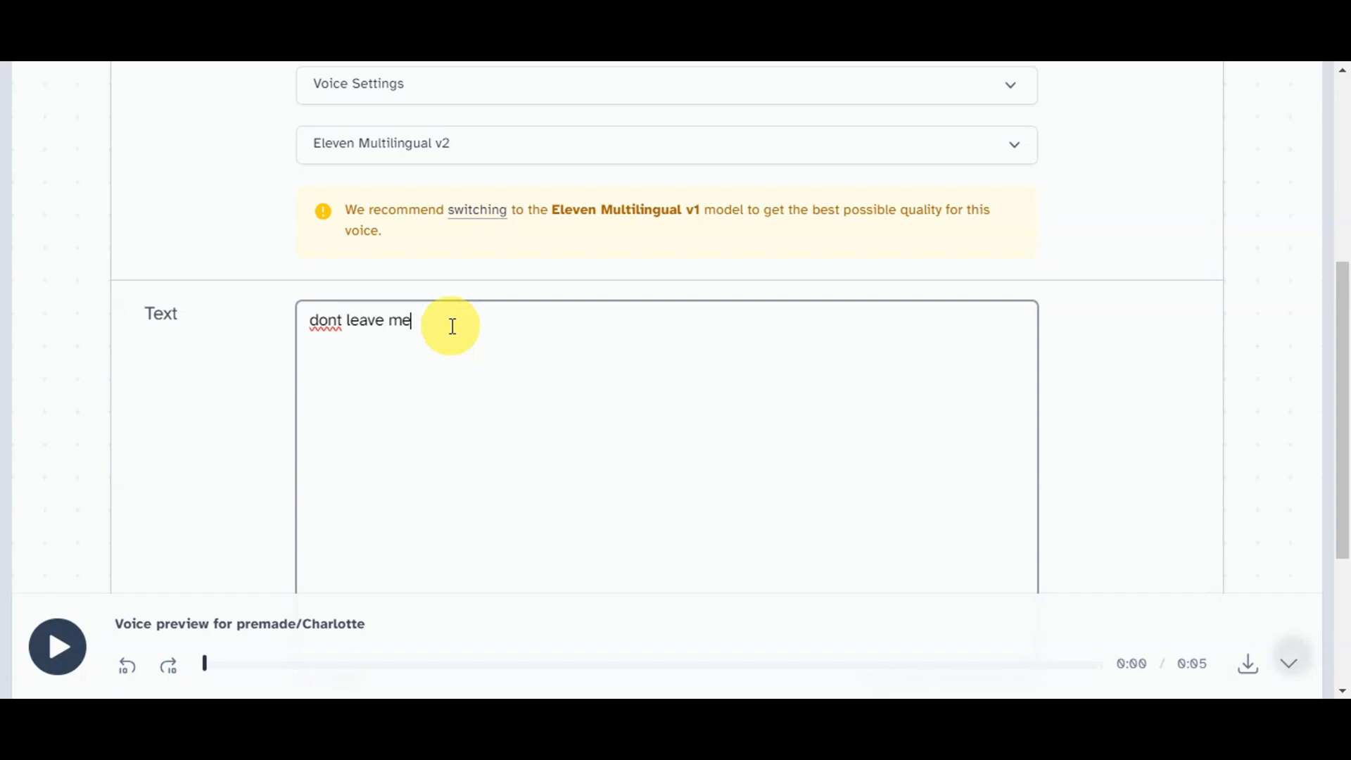
scroll(772, 423, down, 4)
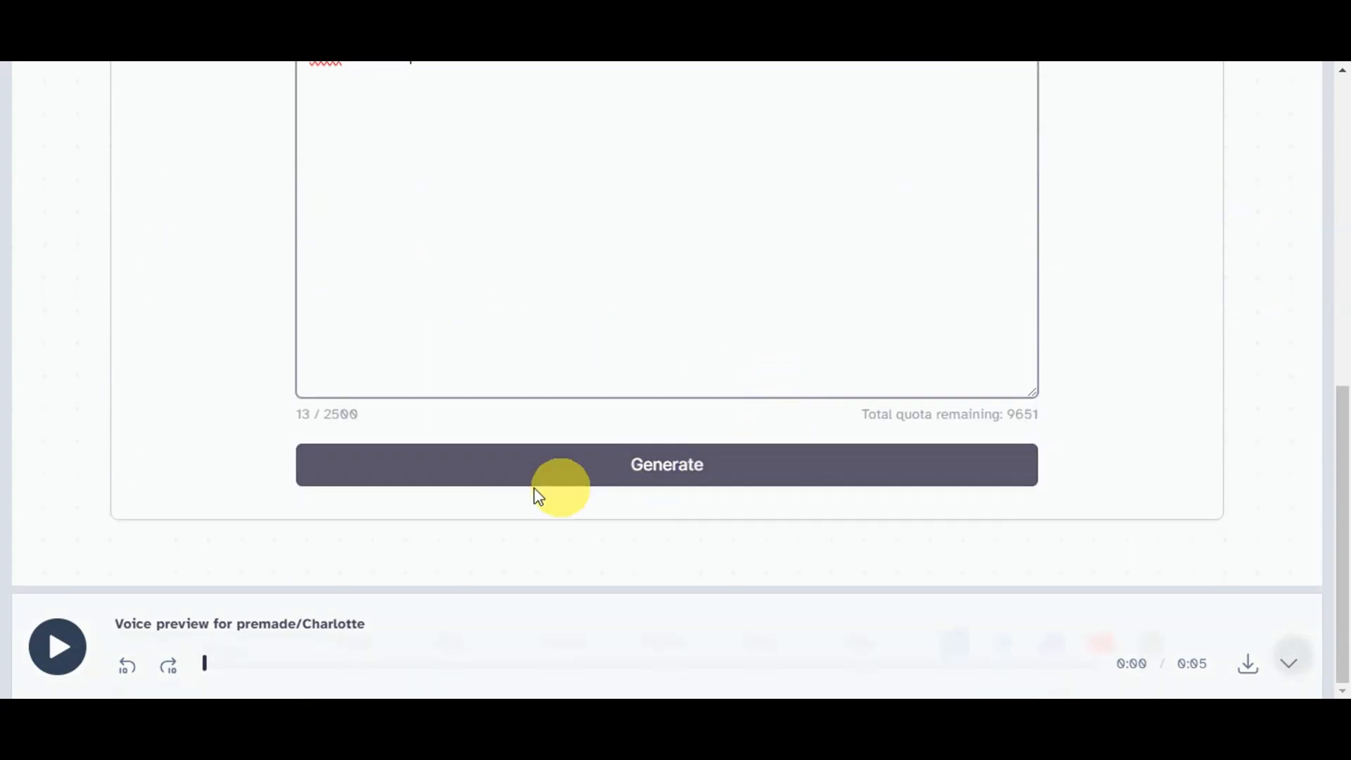
click(563, 465)
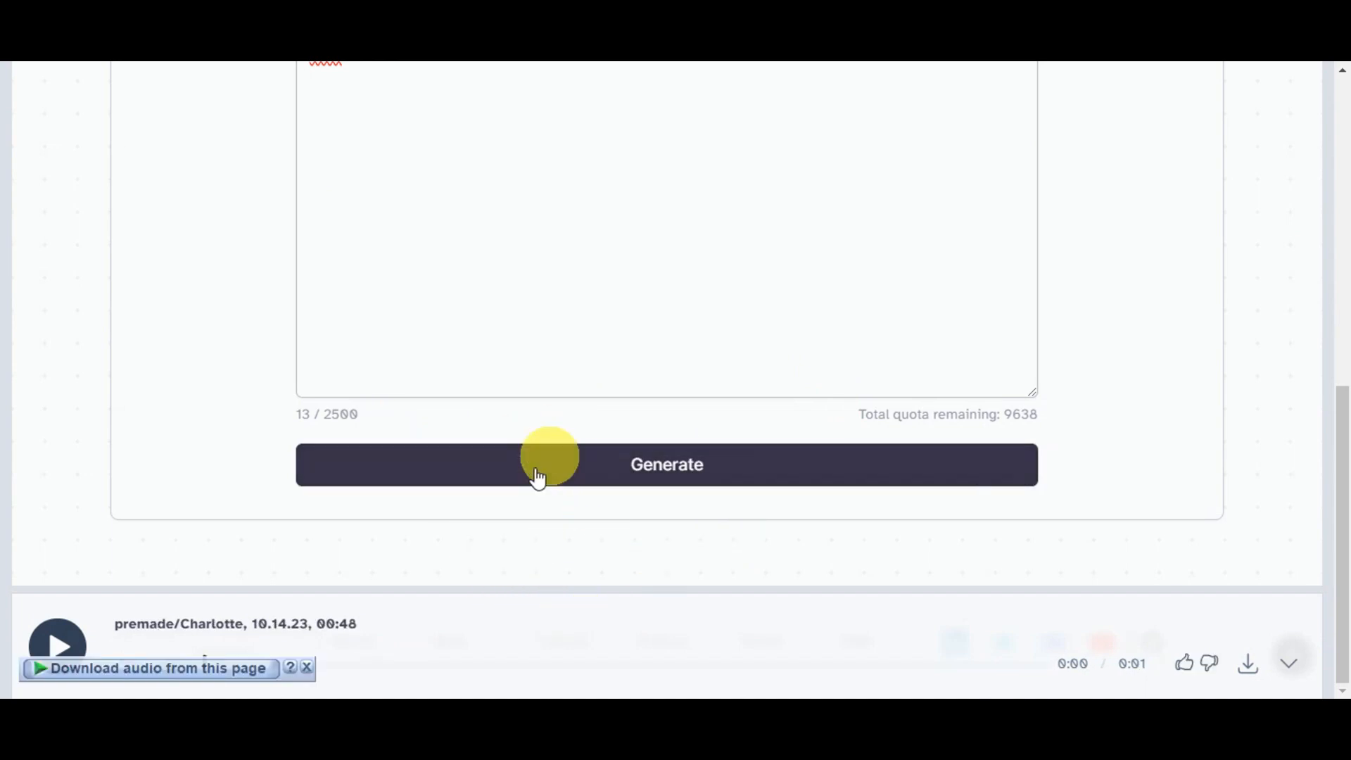
click(553, 468)
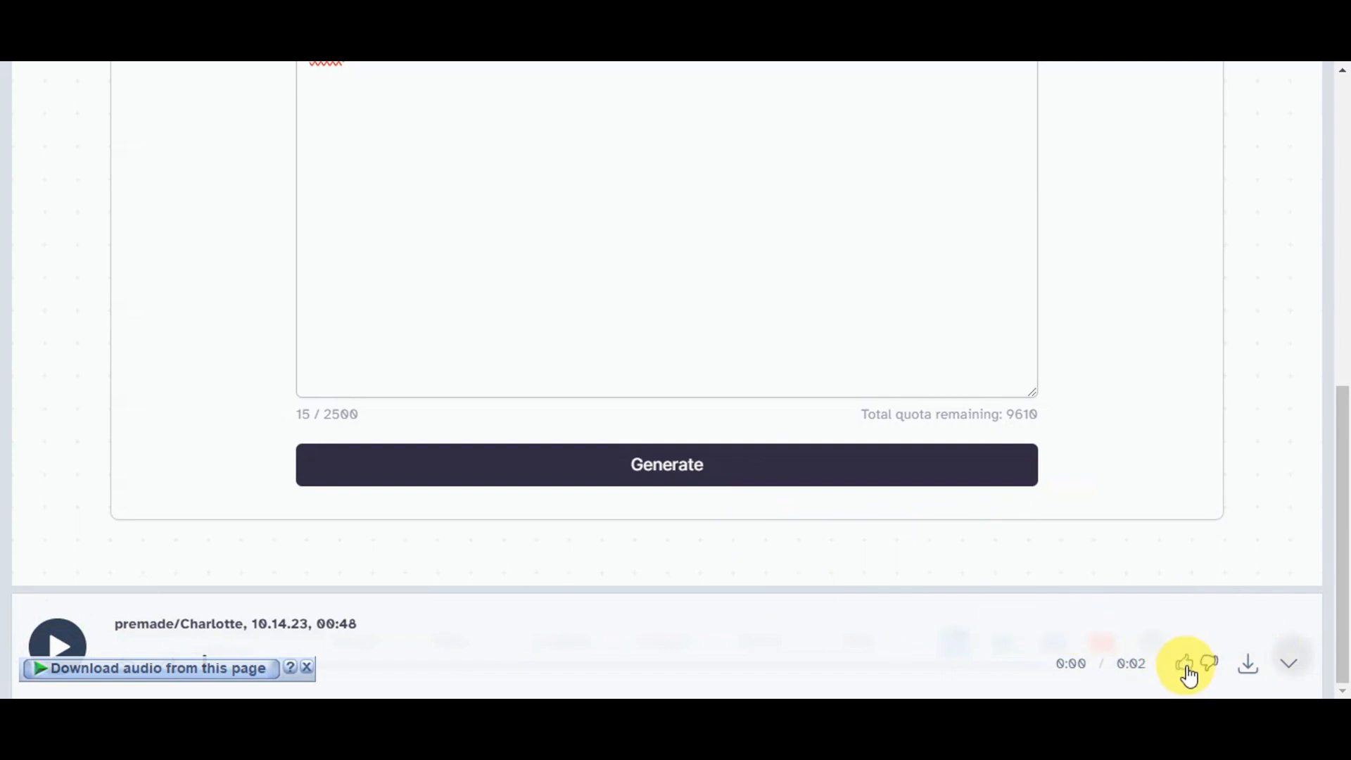
click(1245, 664)
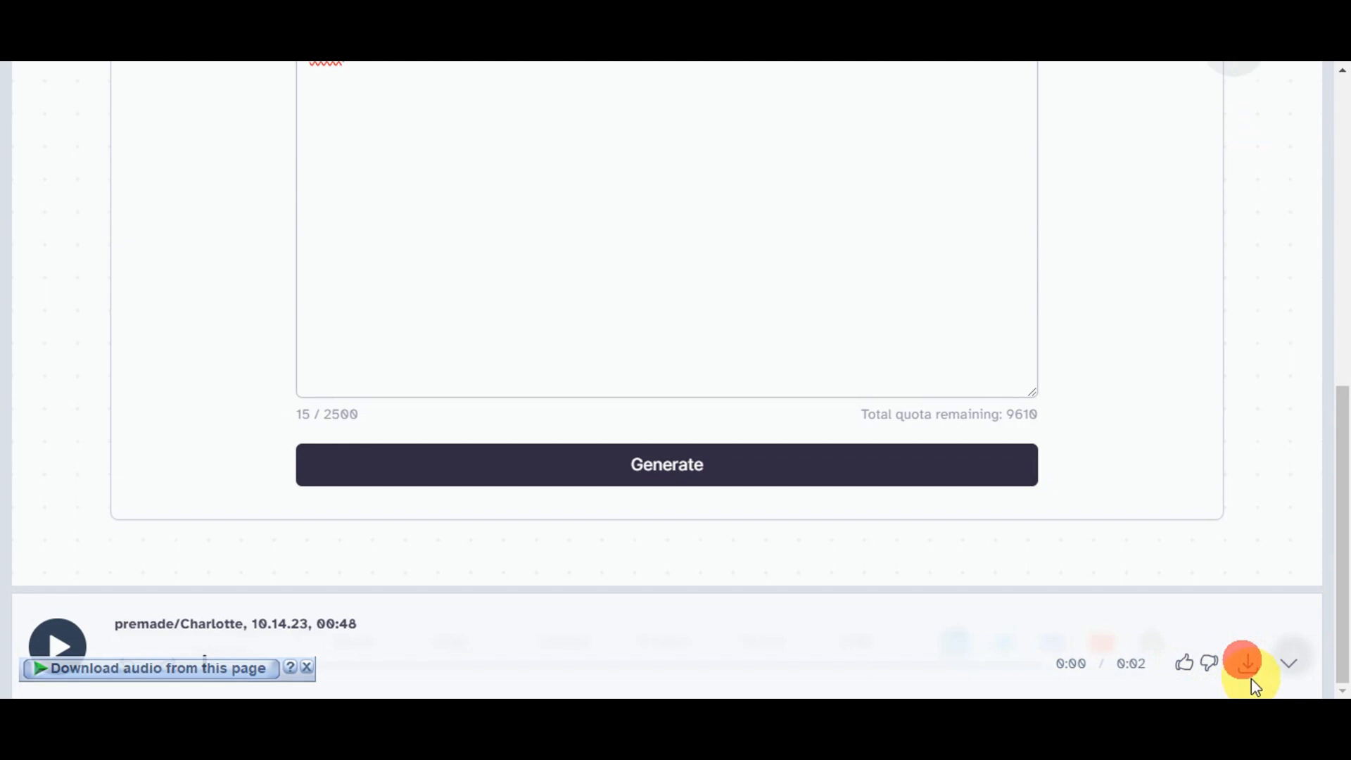
Switch to CapCut, start a new video project and add the blue-haired Gen-2 clip and the ElevenLabs audio to its timeline
click(1309, 76)
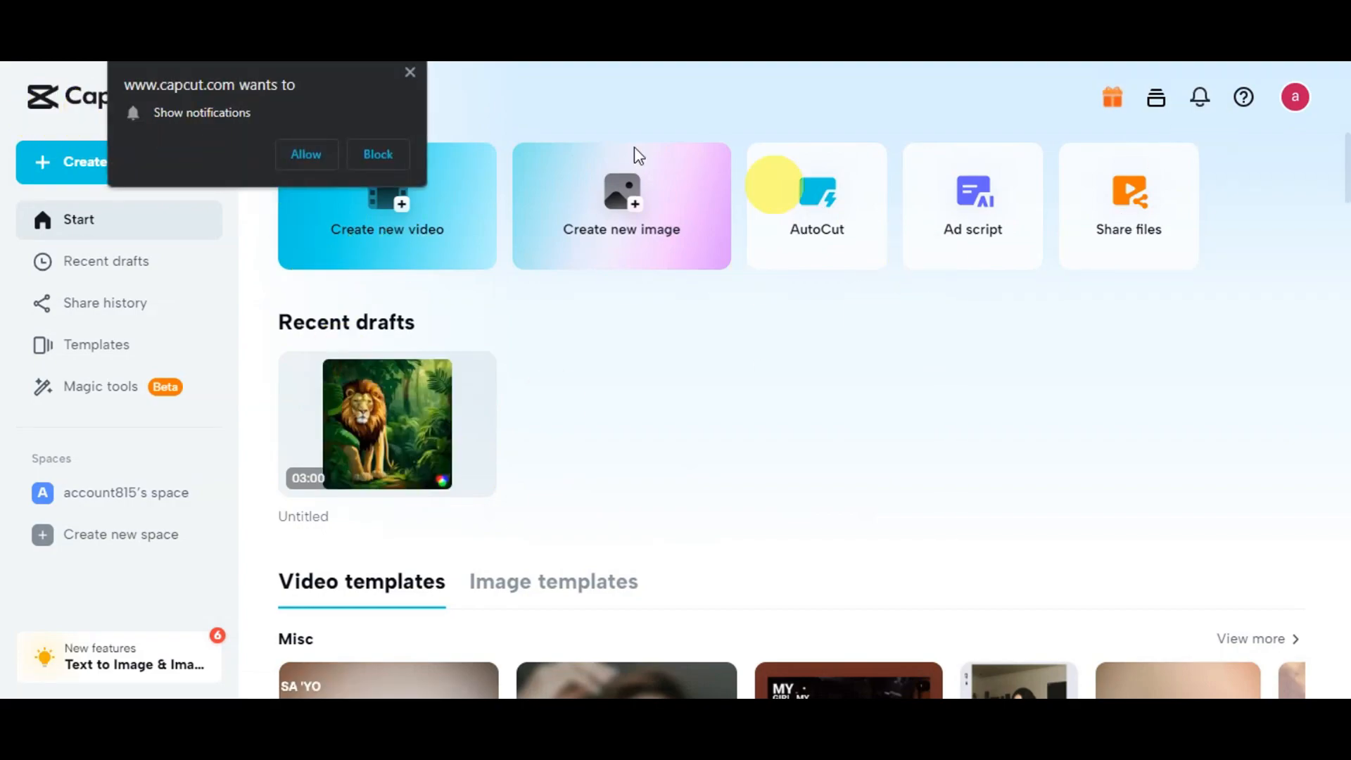
click(409, 72)
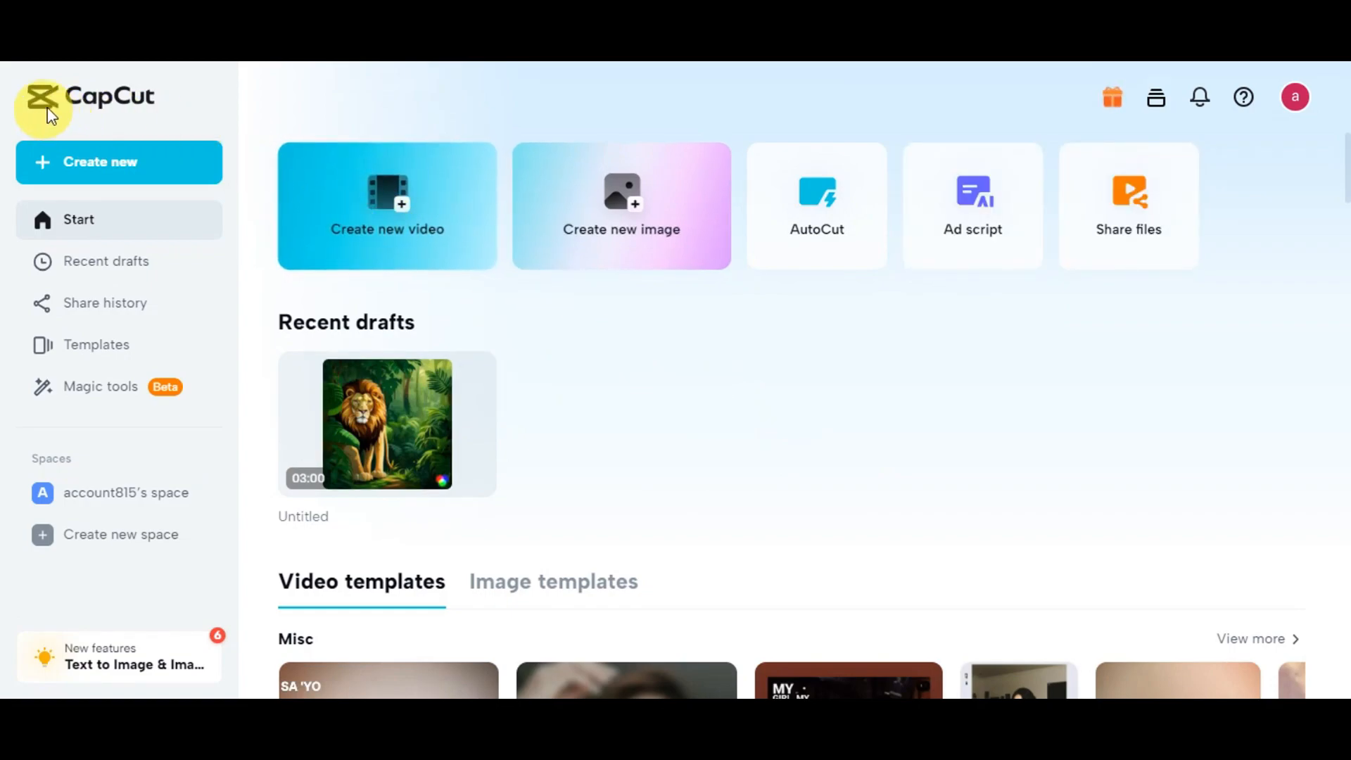
click(391, 203)
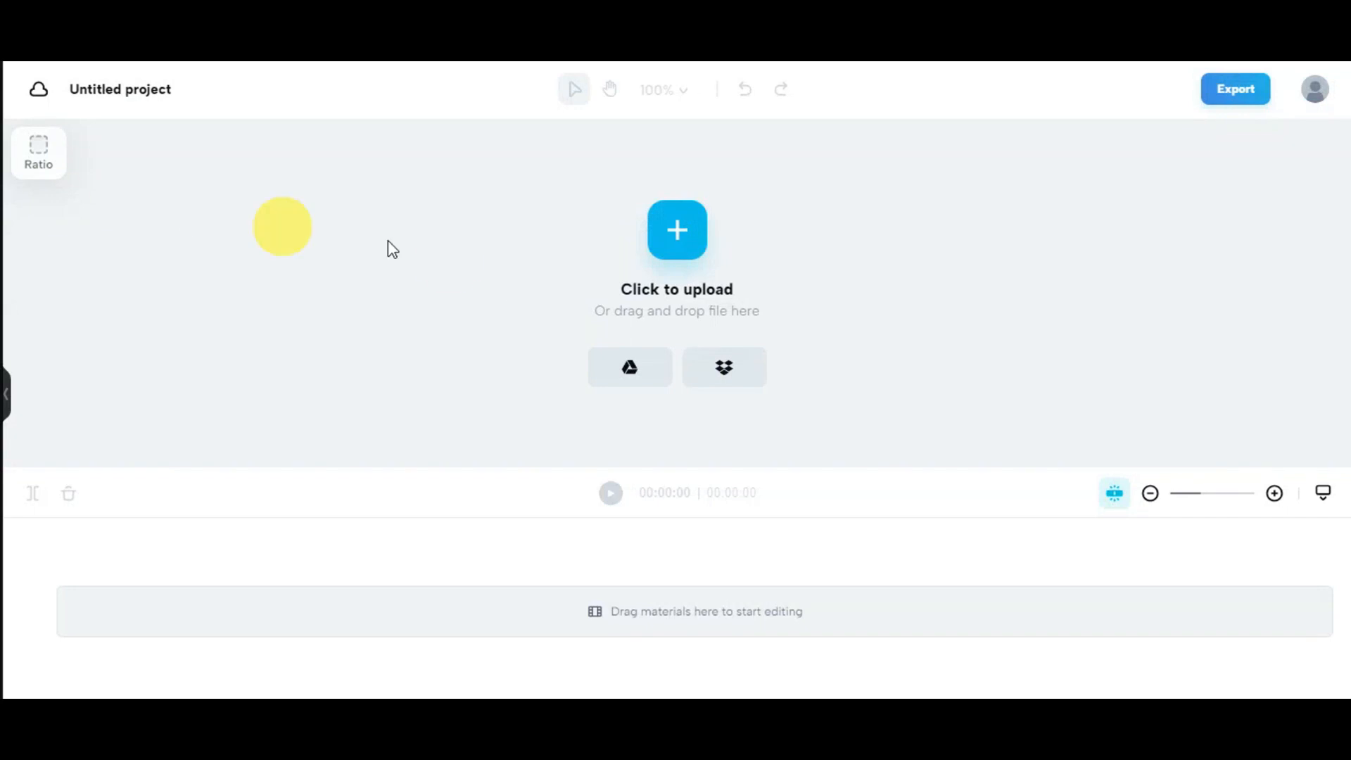
drag(392, 250, 674, 239)
click(929, 310)
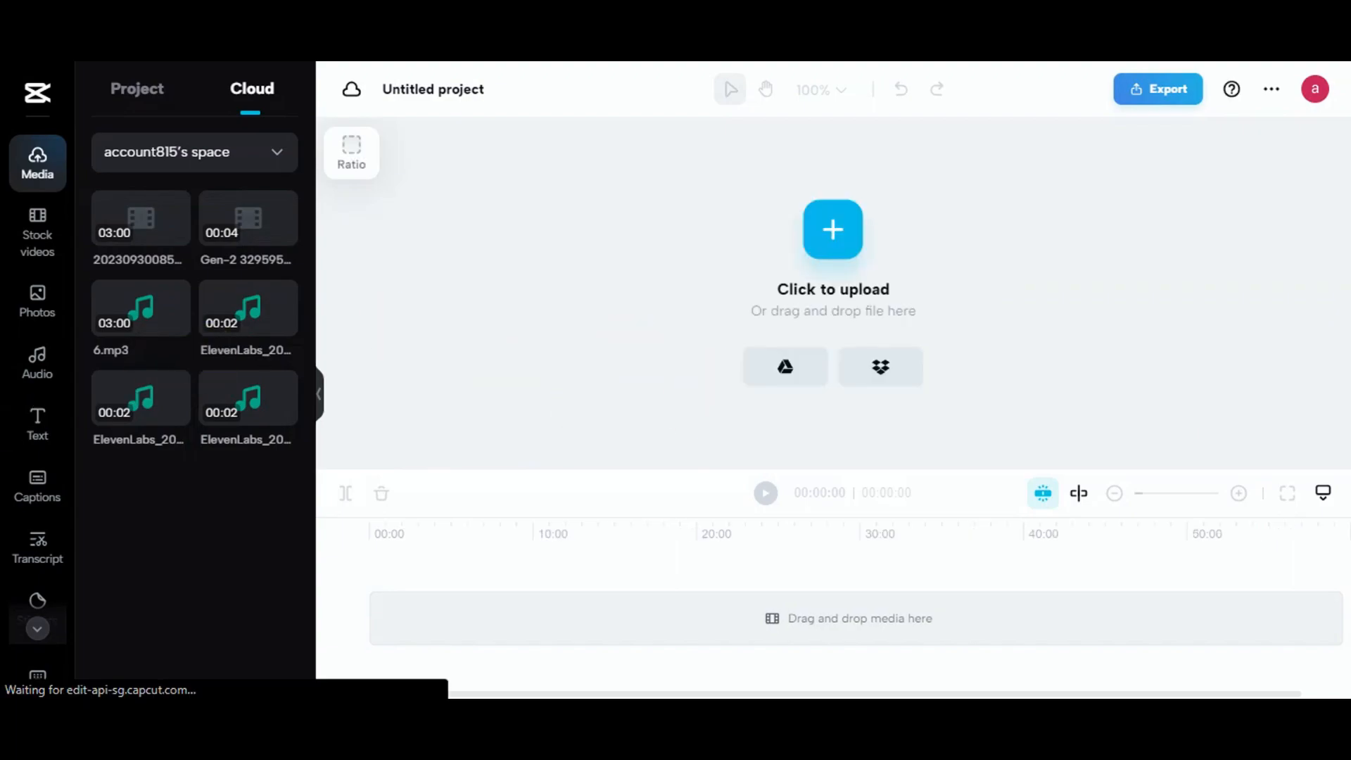
drag(244, 302, 752, 338)
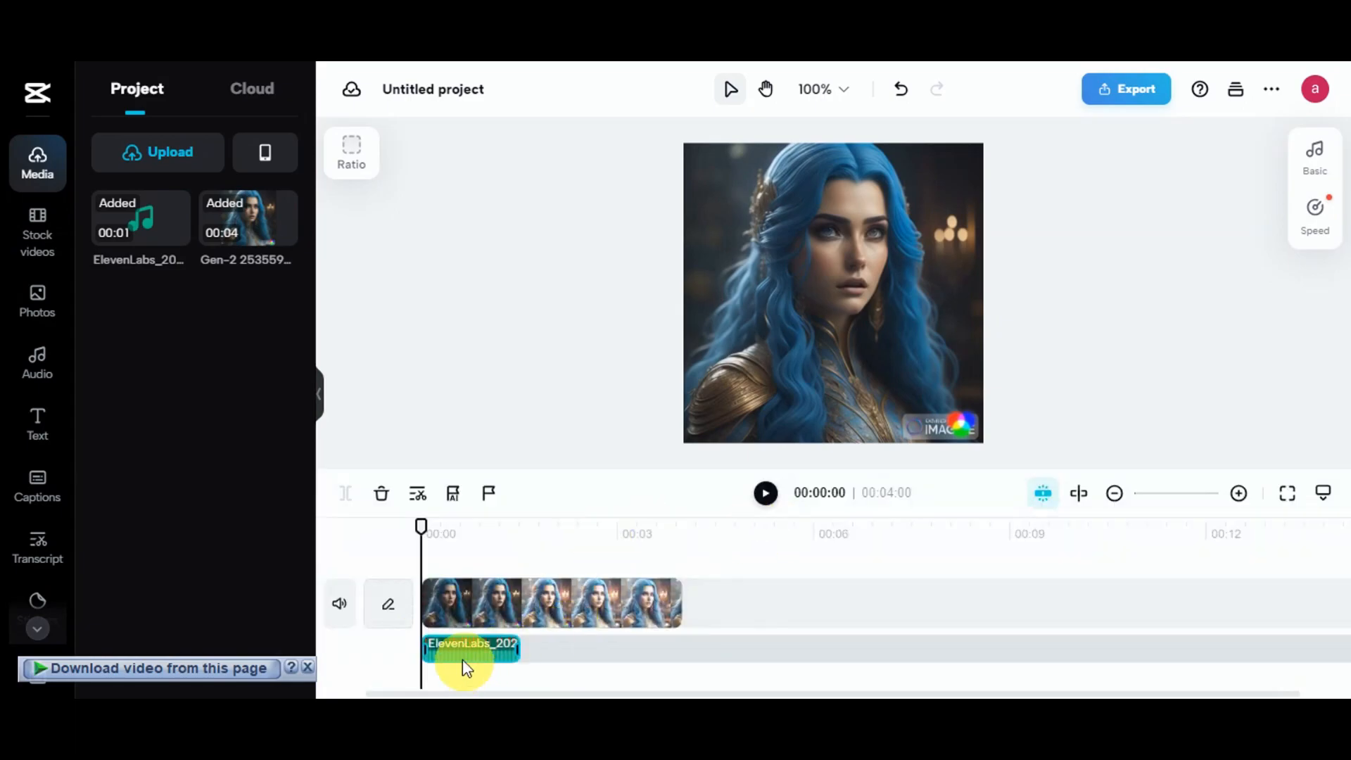
Shift the audio clip to start at about 00:01:06 under the video clip, and open the export options
drag(457, 662, 538, 646)
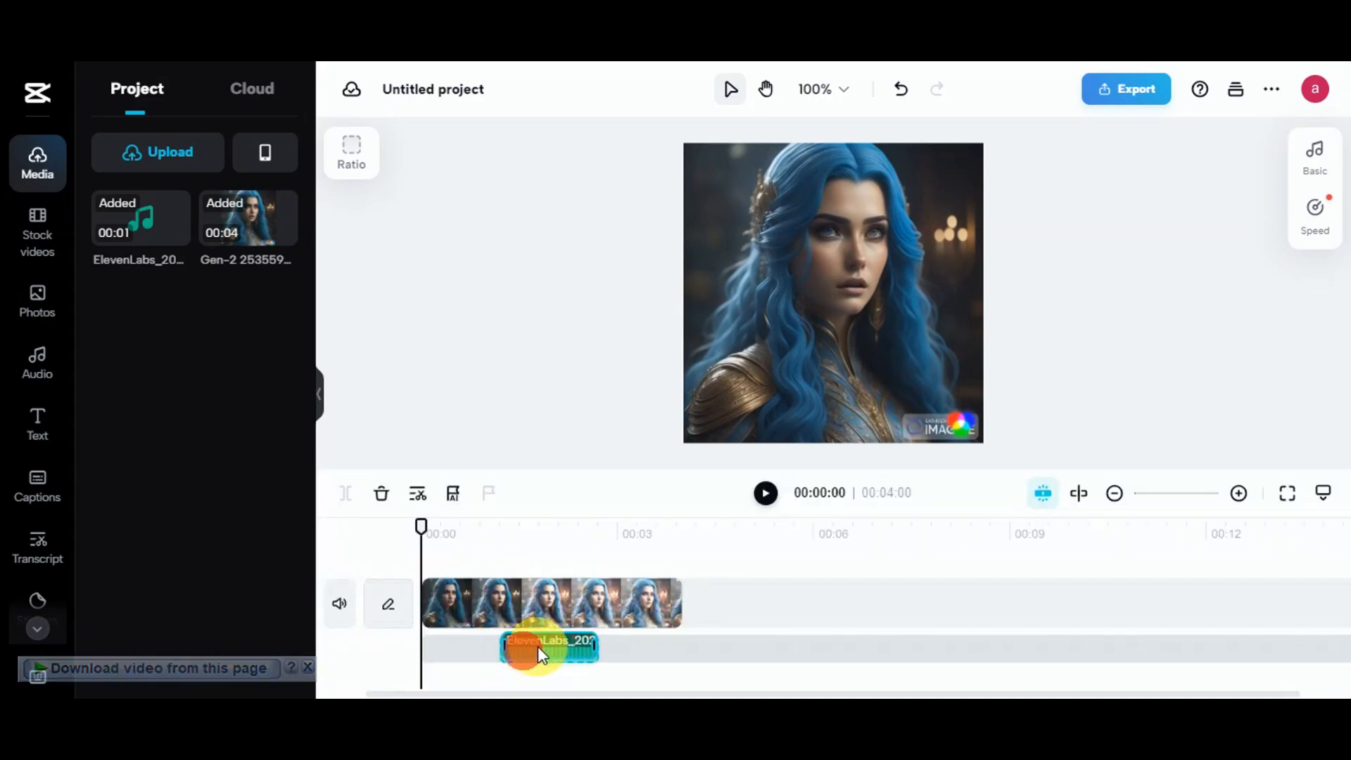
drag(422, 529, 501, 592)
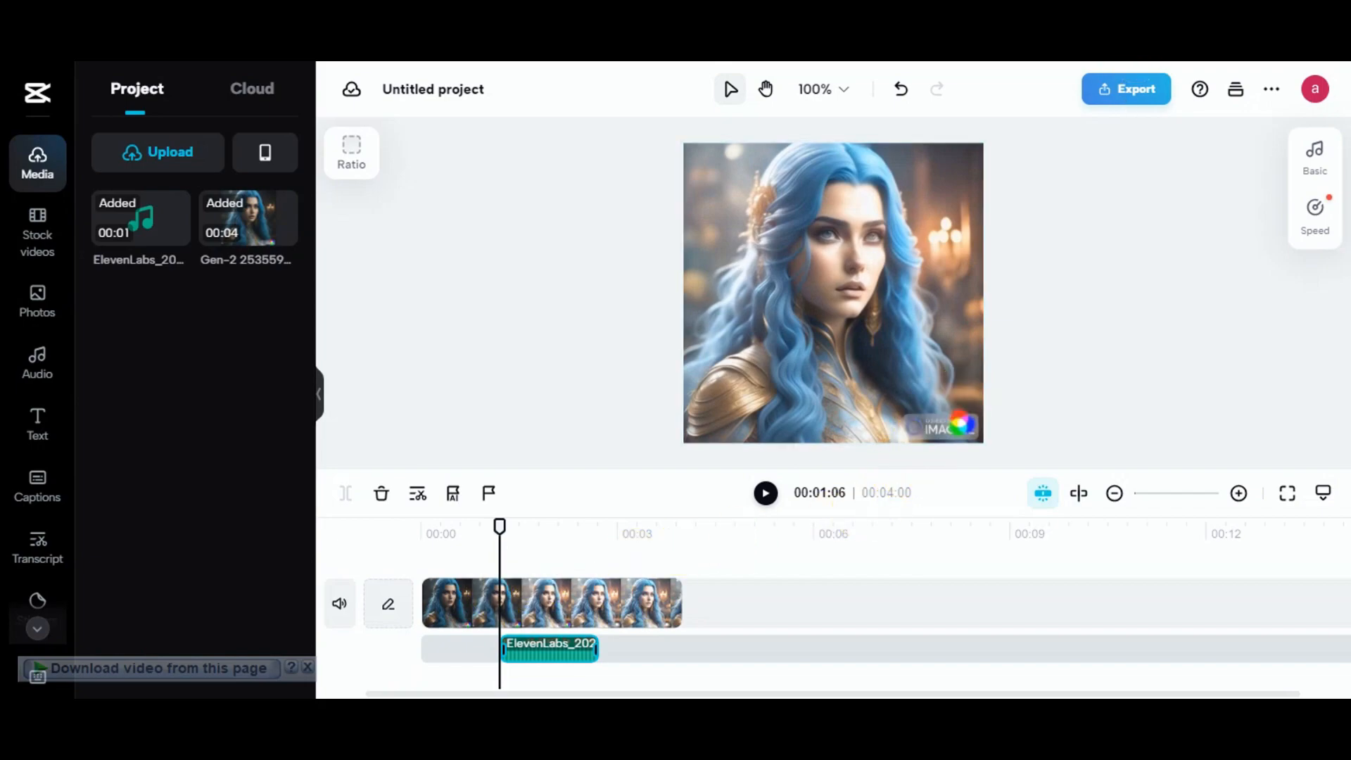
click(1120, 100)
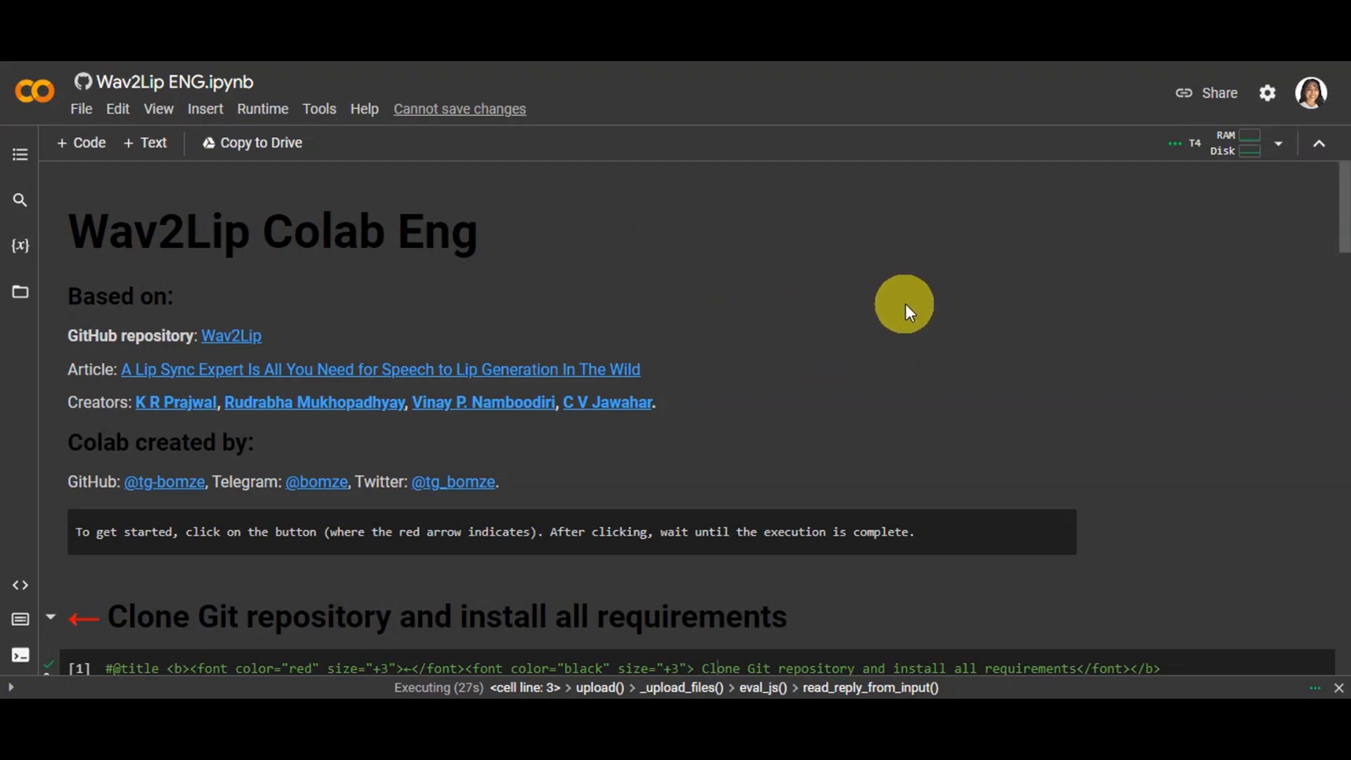
Switch to the Wav2Lip ENG Colab notebook and run the cell that clones the Git repository and installs all requirements
scroll(906, 305, down, 4)
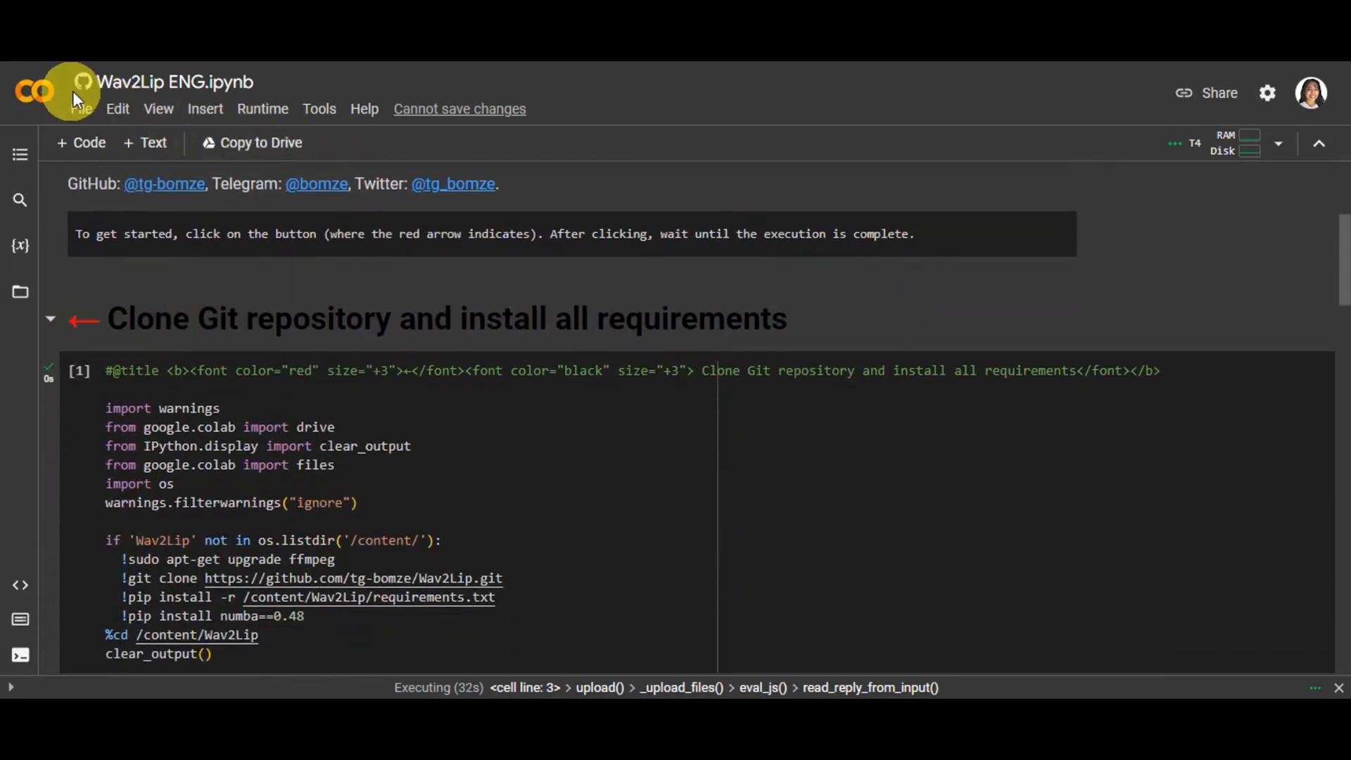
click(77, 368)
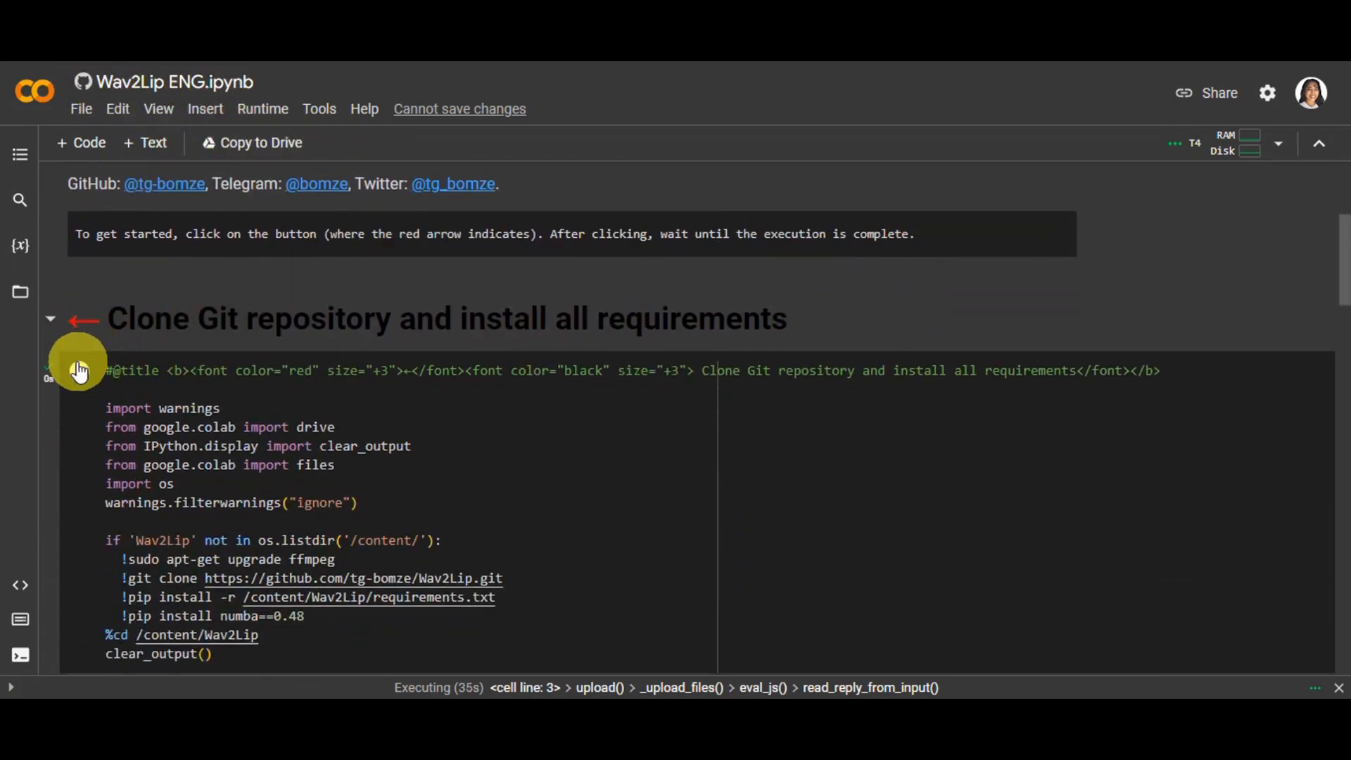
scroll(309, 303, down, 3)
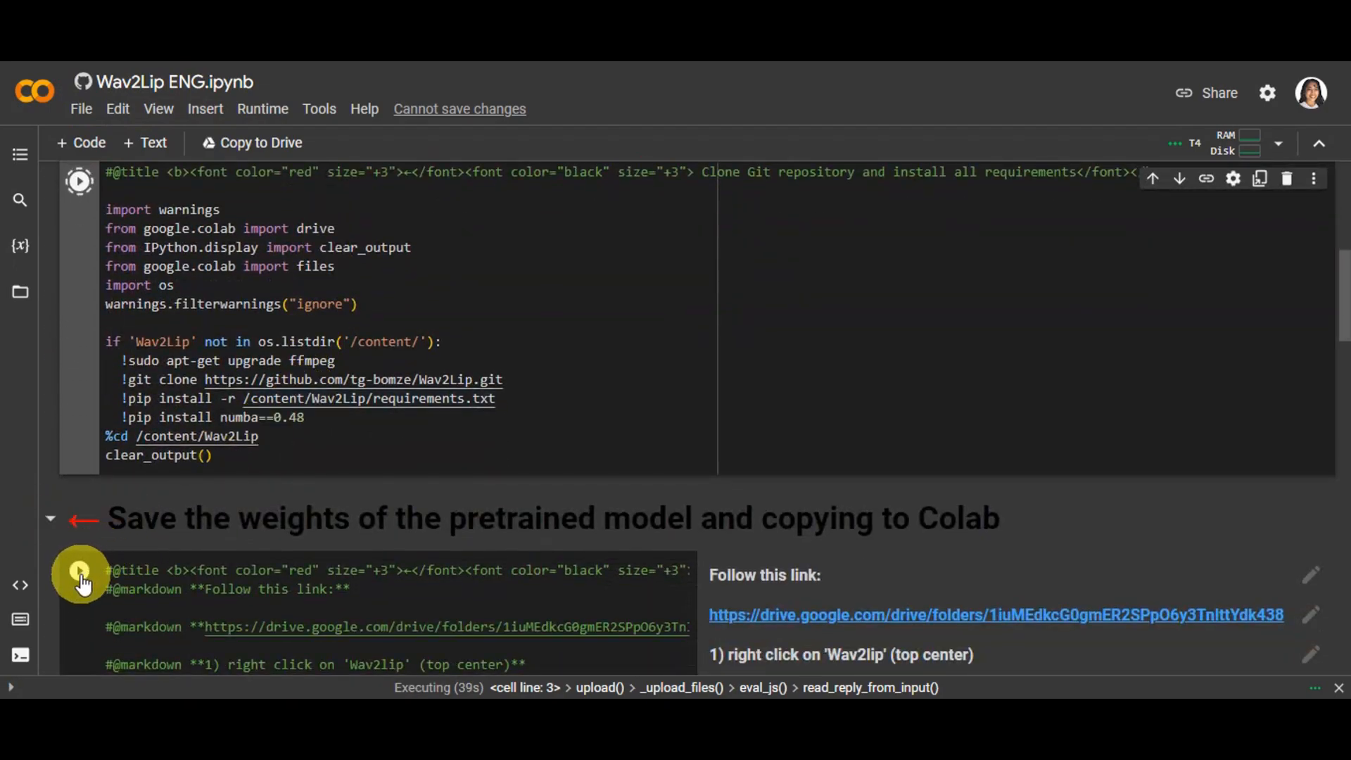
Run the notebook's "Synchronizing lip movement" cell
scroll(340, 498, down, 15)
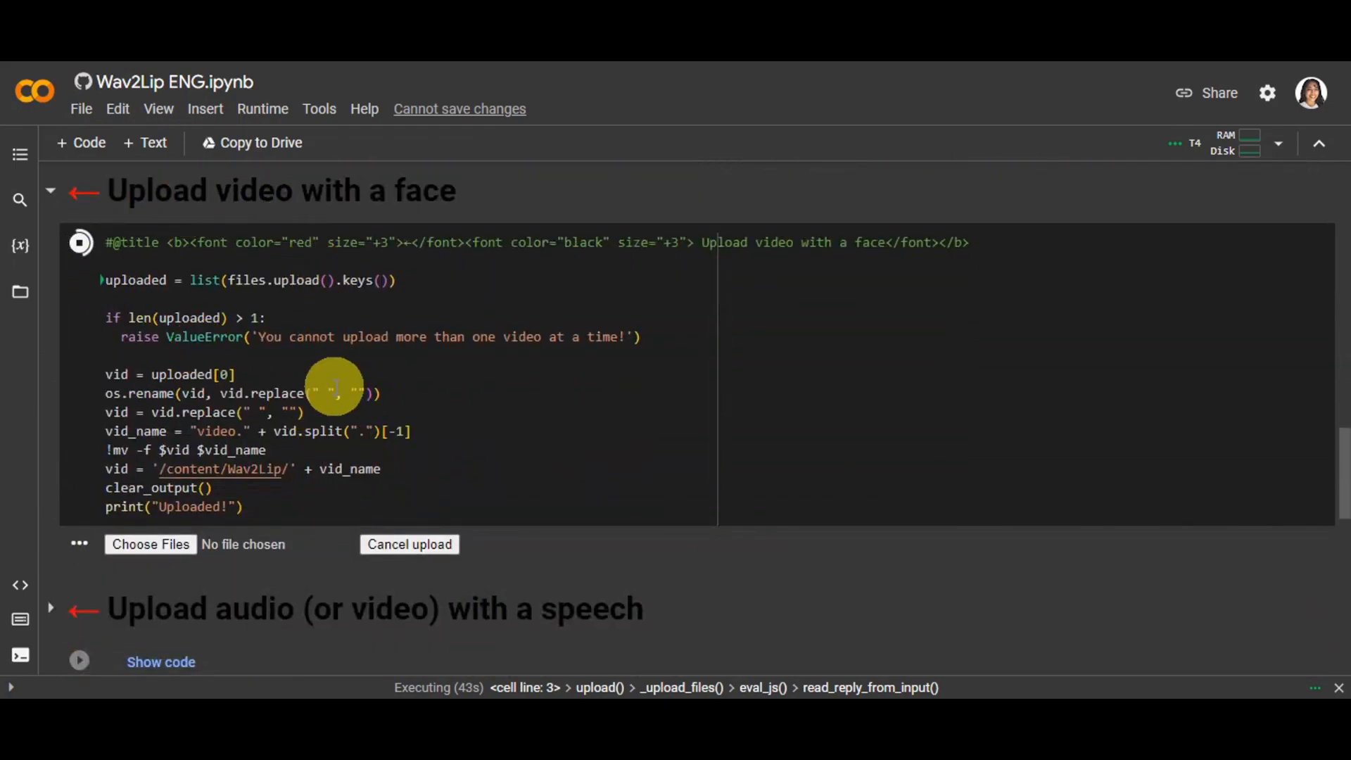
scroll(331, 380, down, 3)
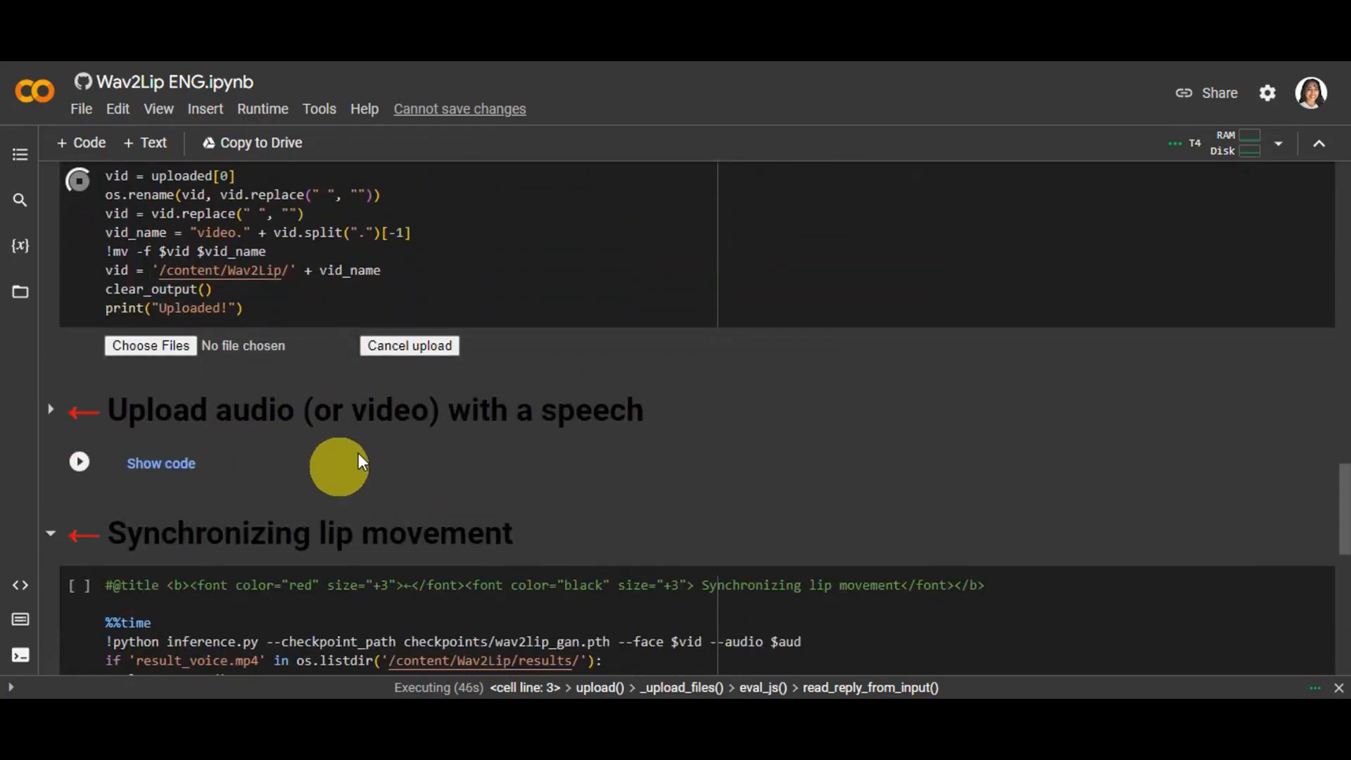
scroll(602, 432, down, 3)
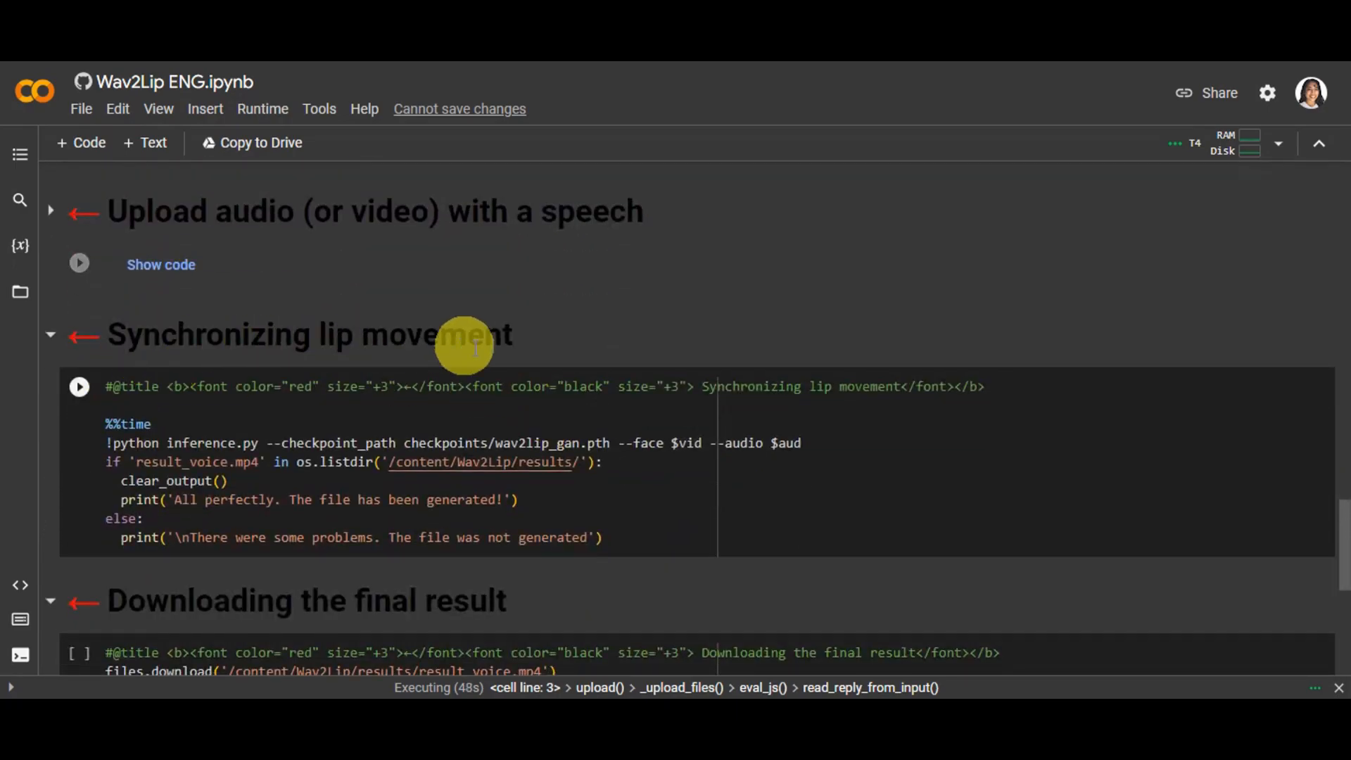
scroll(169, 470, down, 3)
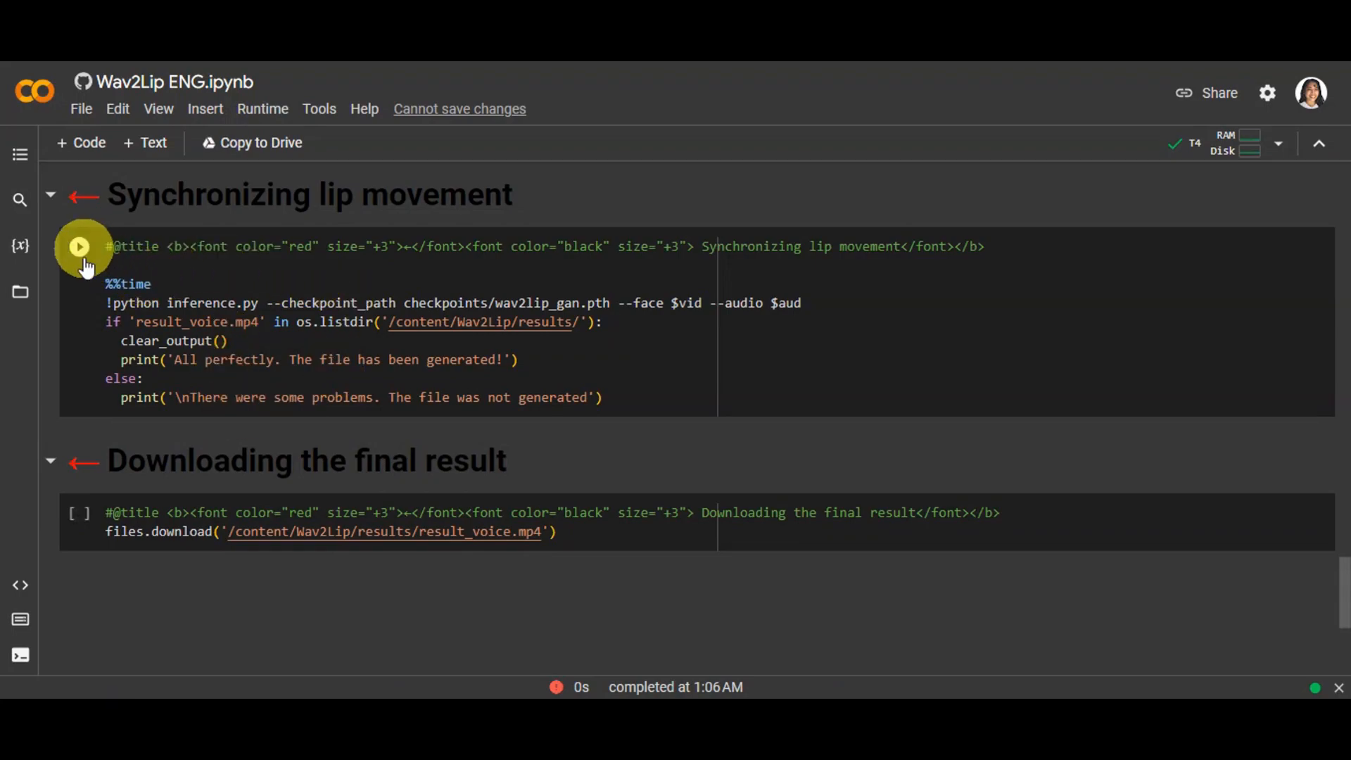
click(78, 248)
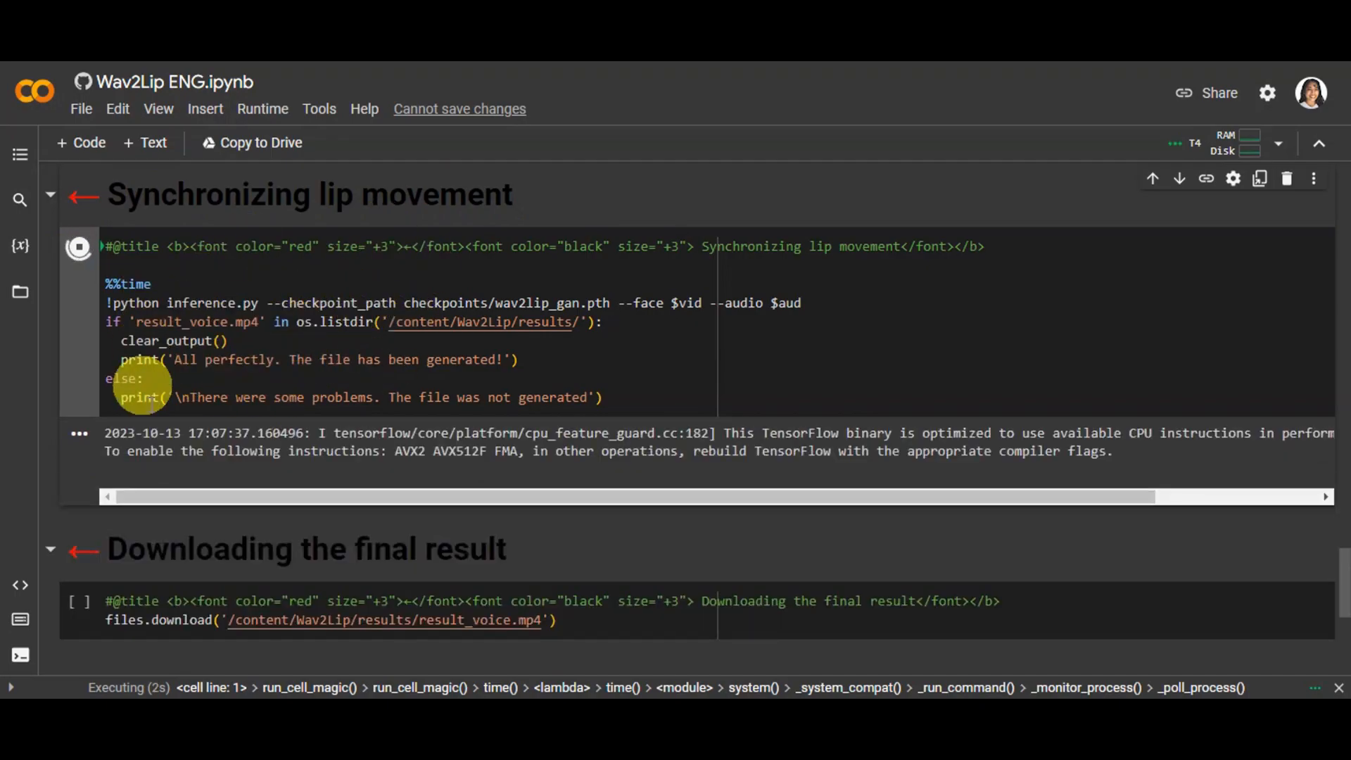
Run the "Downloading the final result" cell for result_voice.mp4, and play the character video in Media Player
scroll(430, 440, down, 5)
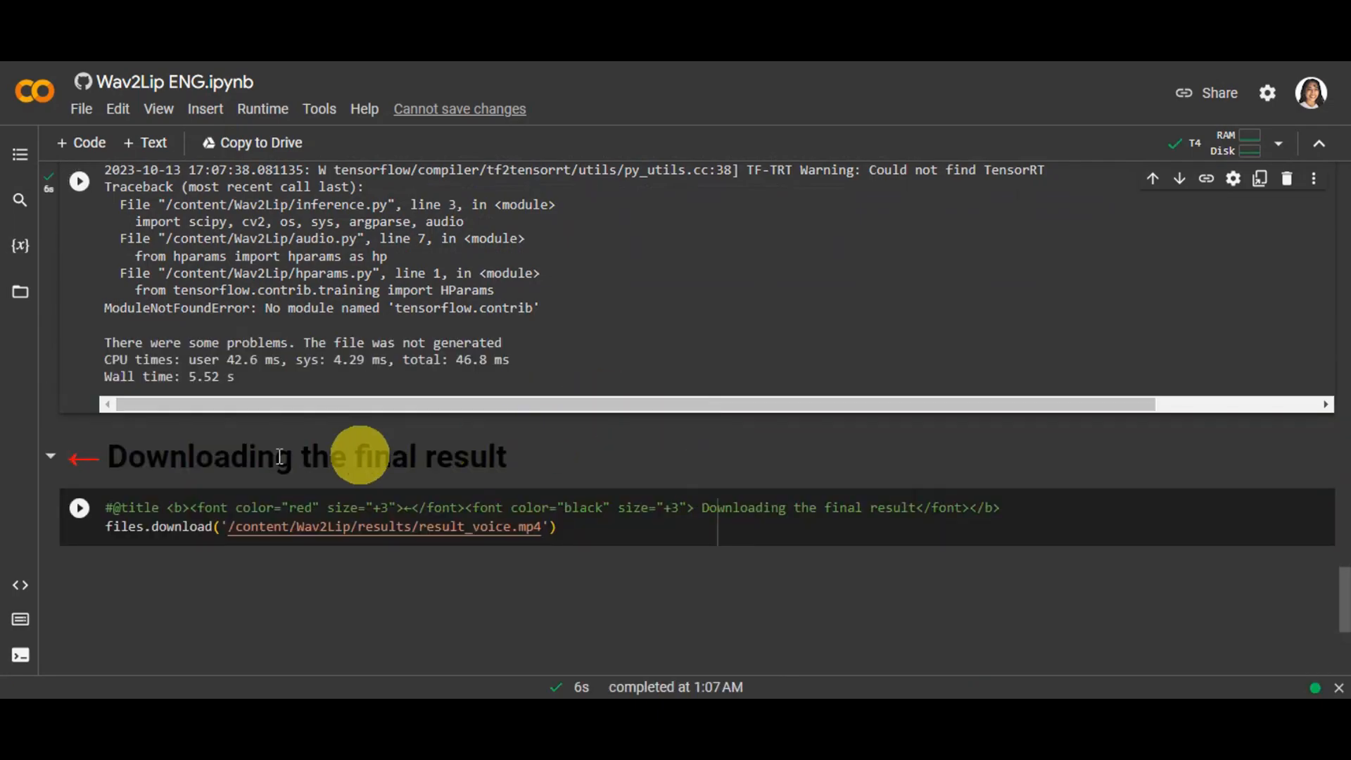
click(78, 509)
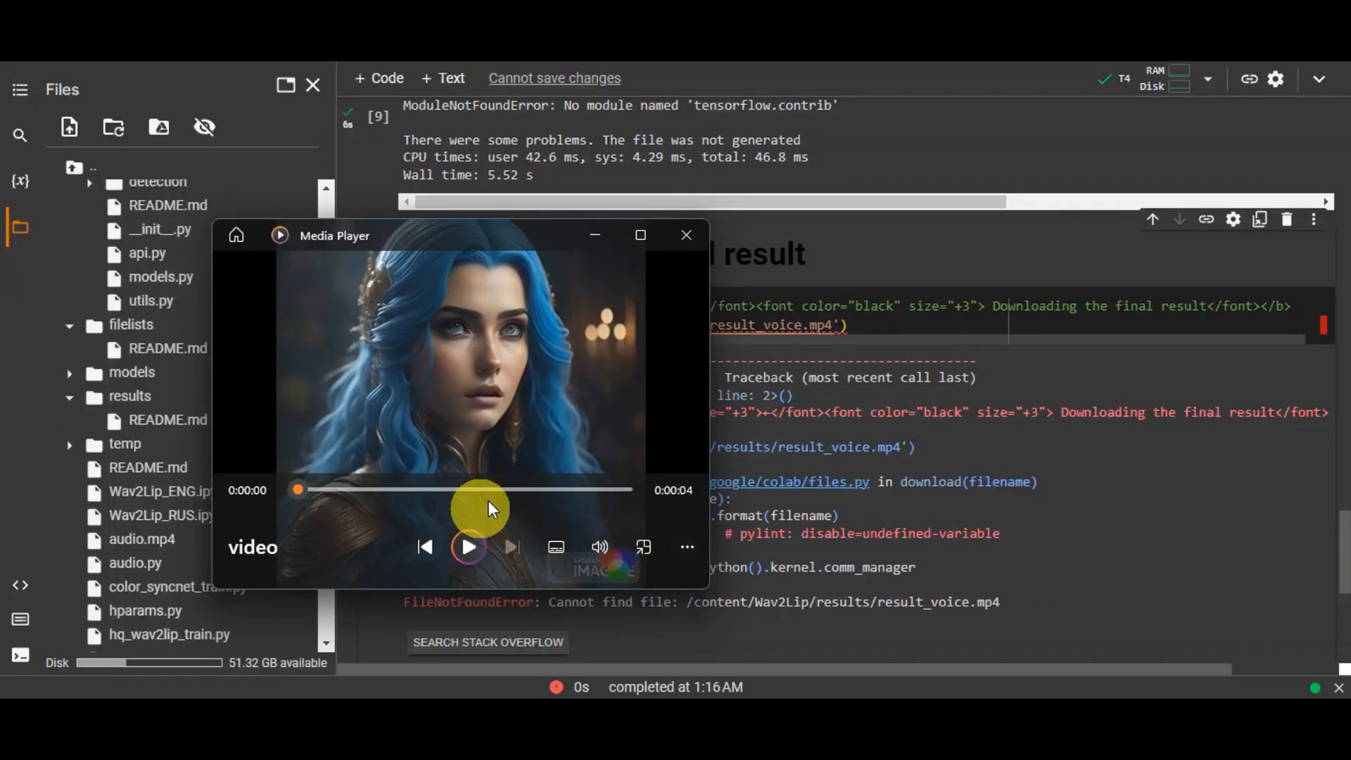
click(475, 551)
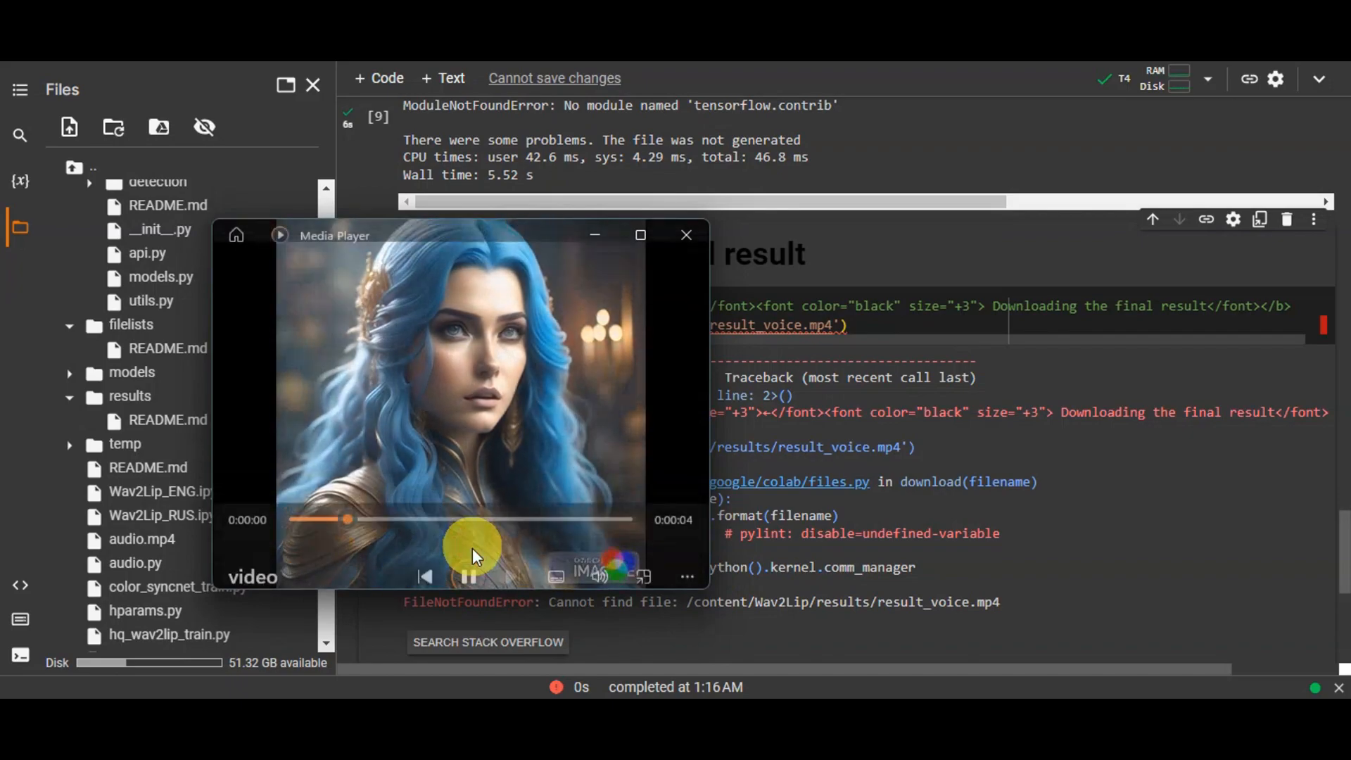